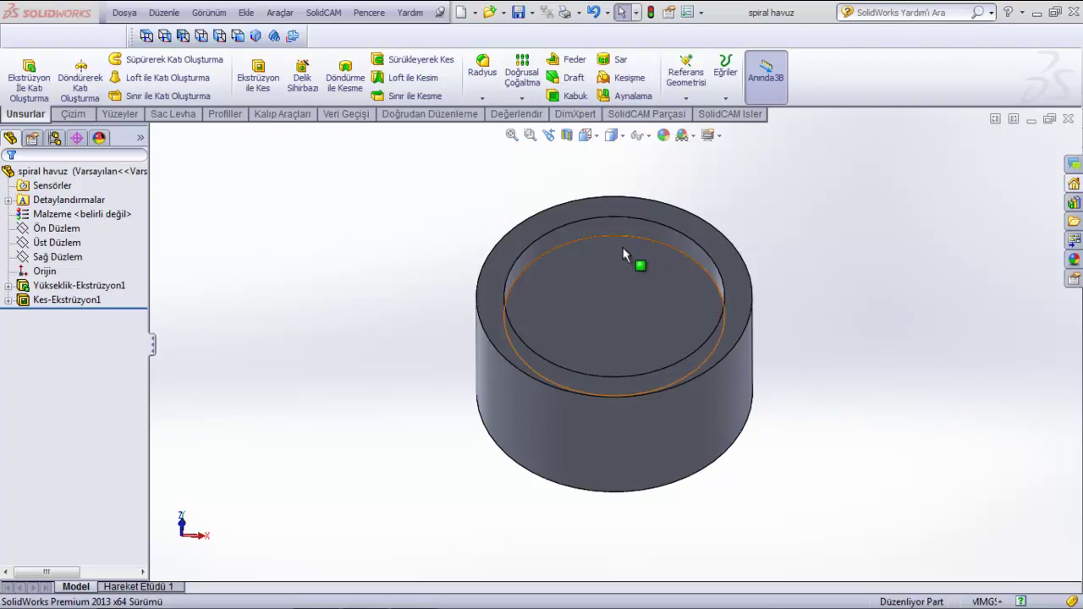
# Create a new SolidCAM milling part named spiral havuz in the default folder.
pyautogui.click(322, 13)
pyautogui.moveTo(339, 33)
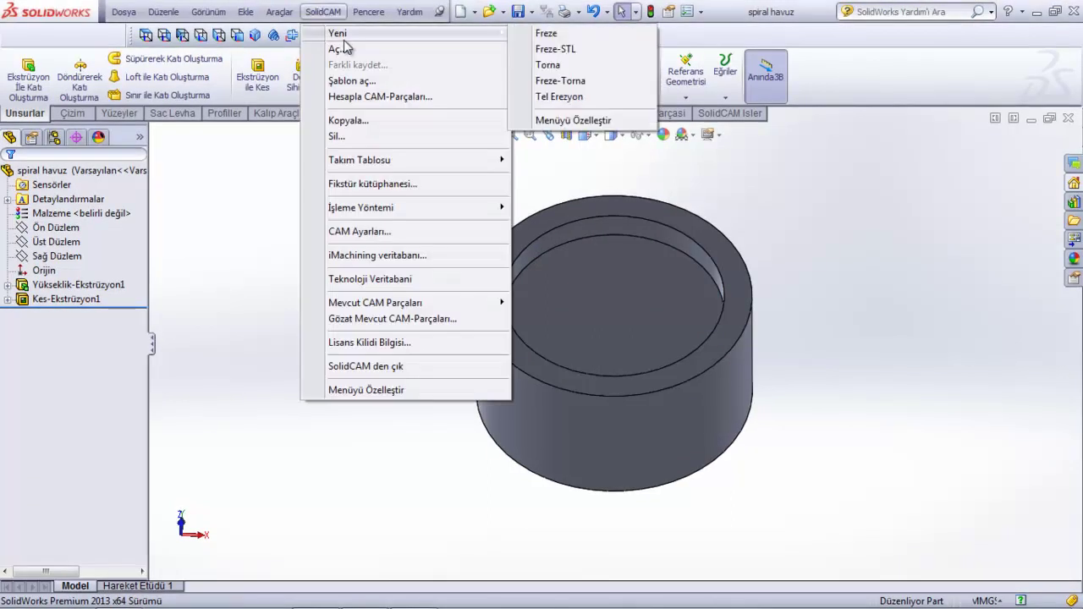
pyautogui.click(581, 38)
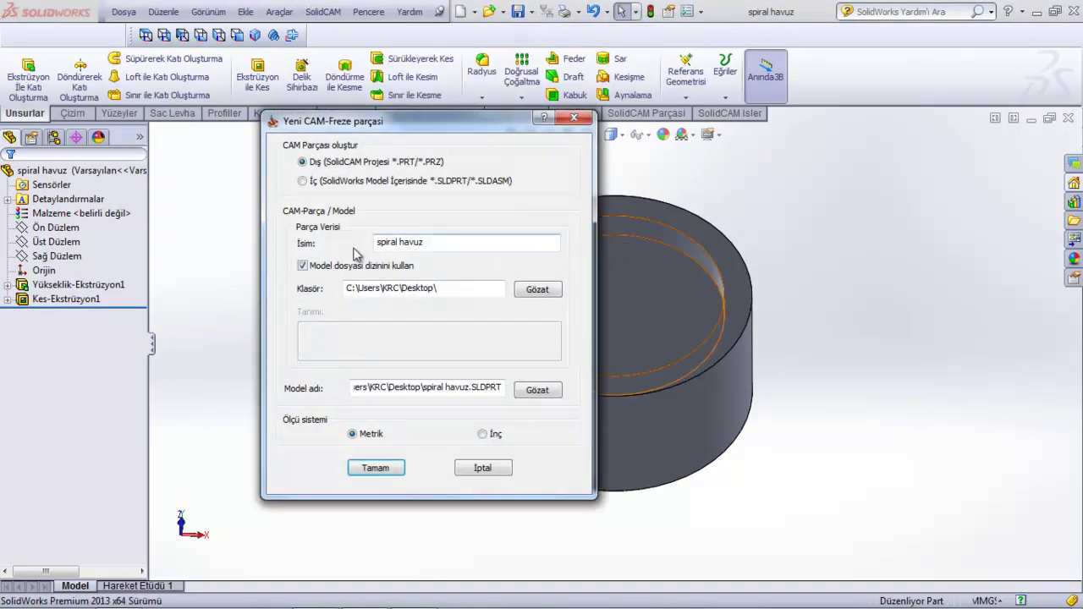
pyautogui.click(396, 470)
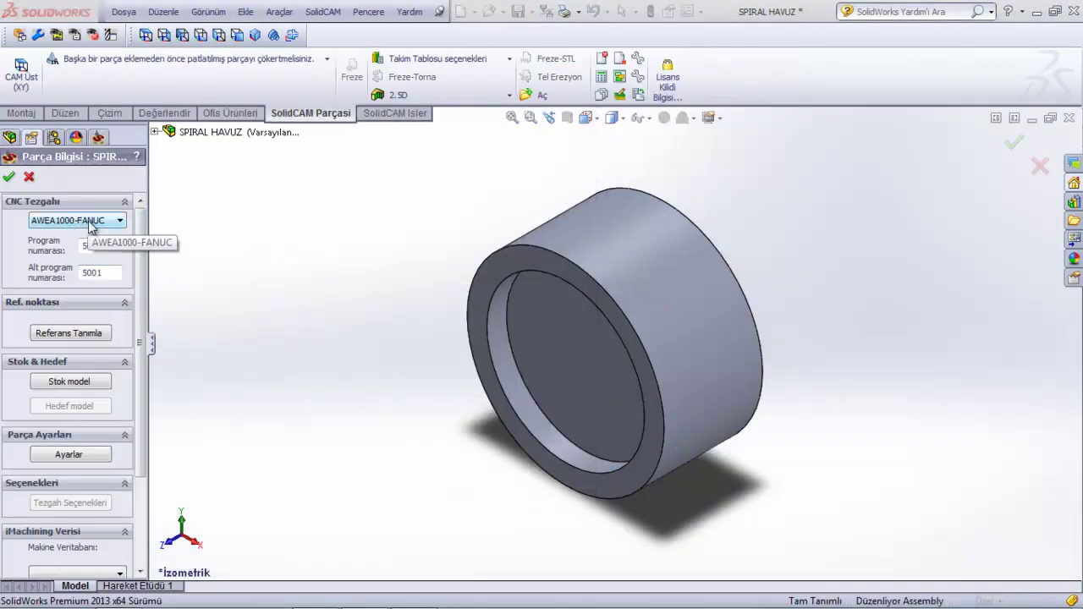
# Choose the Fanuc5a machine and place reference point Mac 1 at the top-face rotation centre.
pyautogui.click(92, 223)
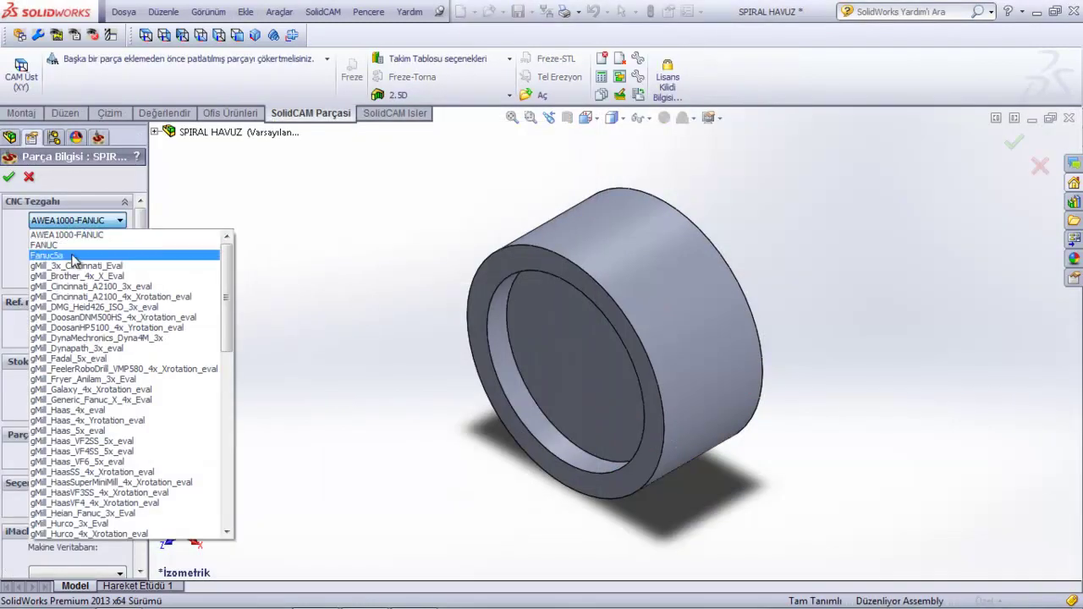
pyautogui.click(74, 257)
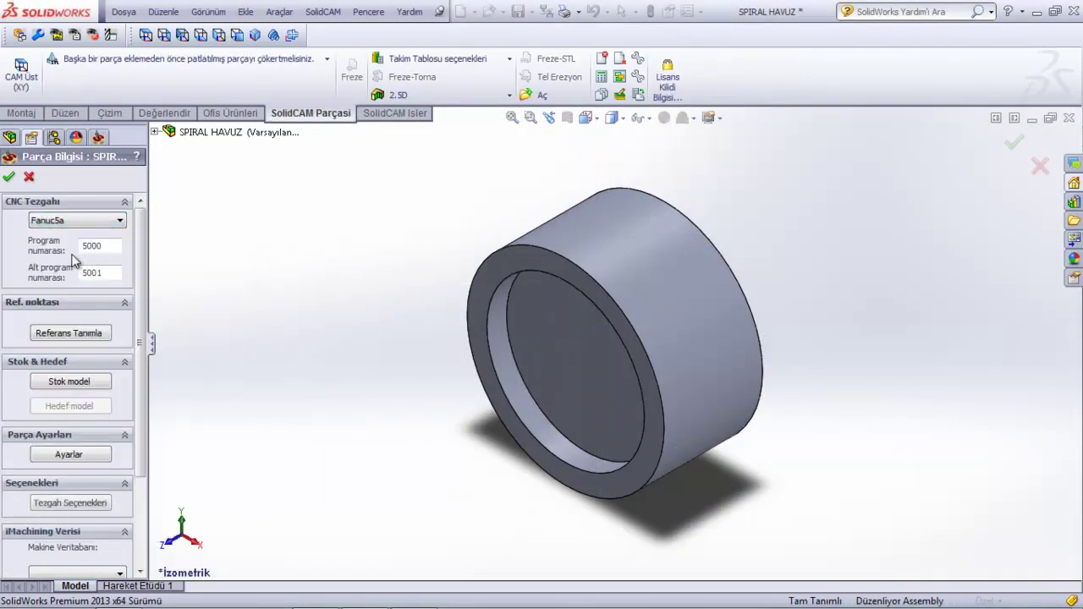
pyautogui.click(94, 335)
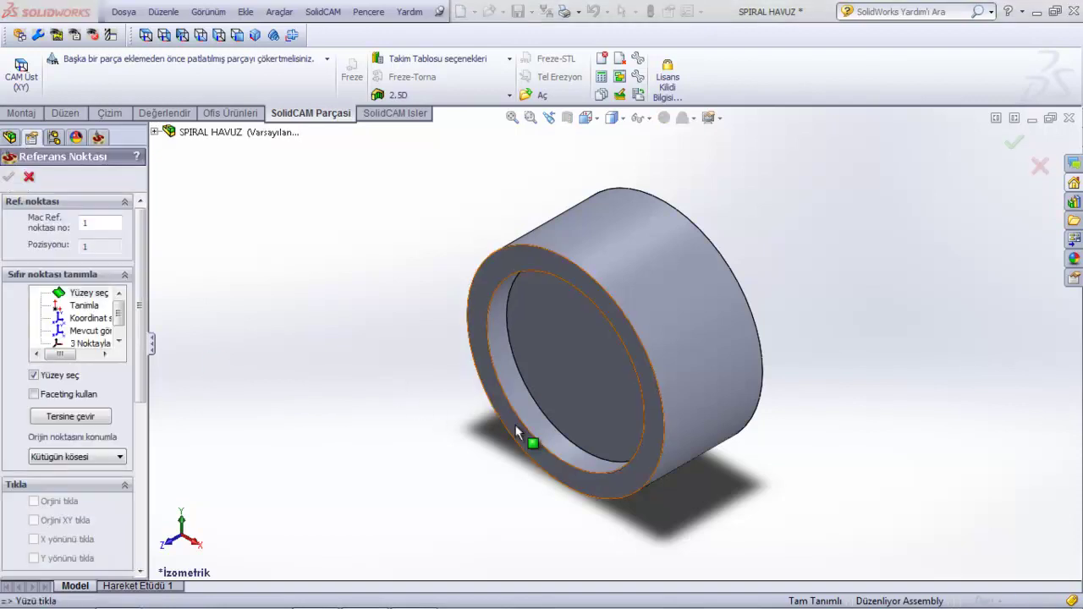
pyautogui.click(104, 458)
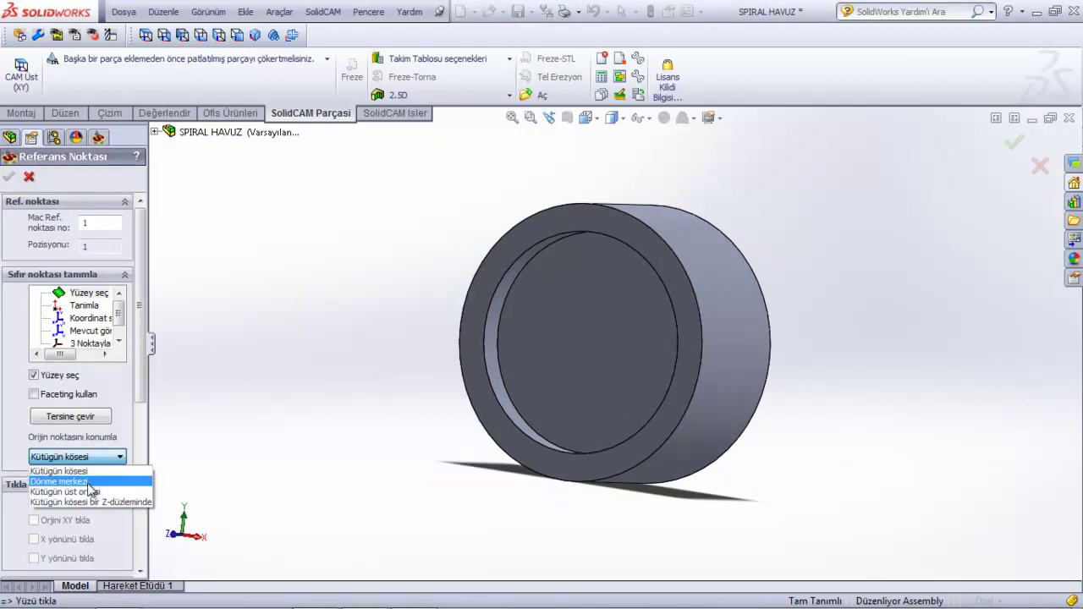
pyautogui.click(88, 483)
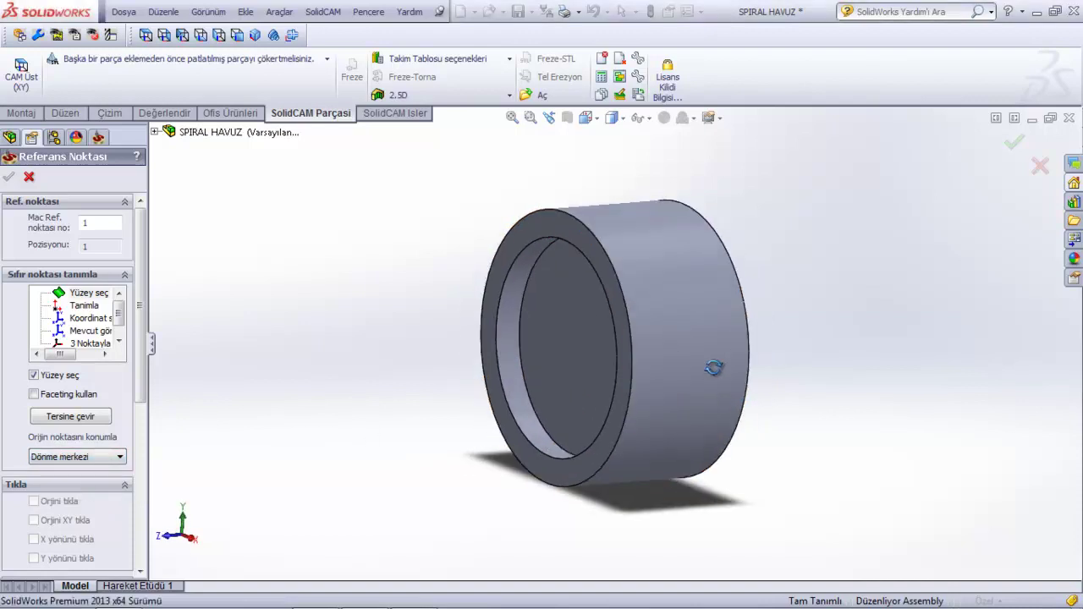
pyautogui.click(674, 353)
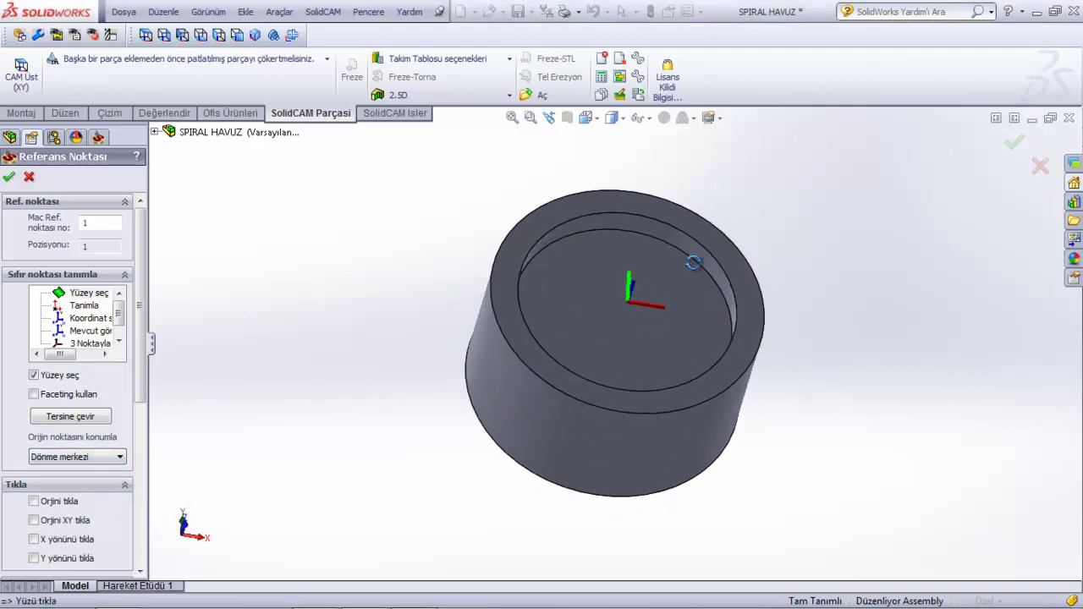
pyautogui.moveTo(679, 223); pyautogui.dragTo(670, 254, button='middle')
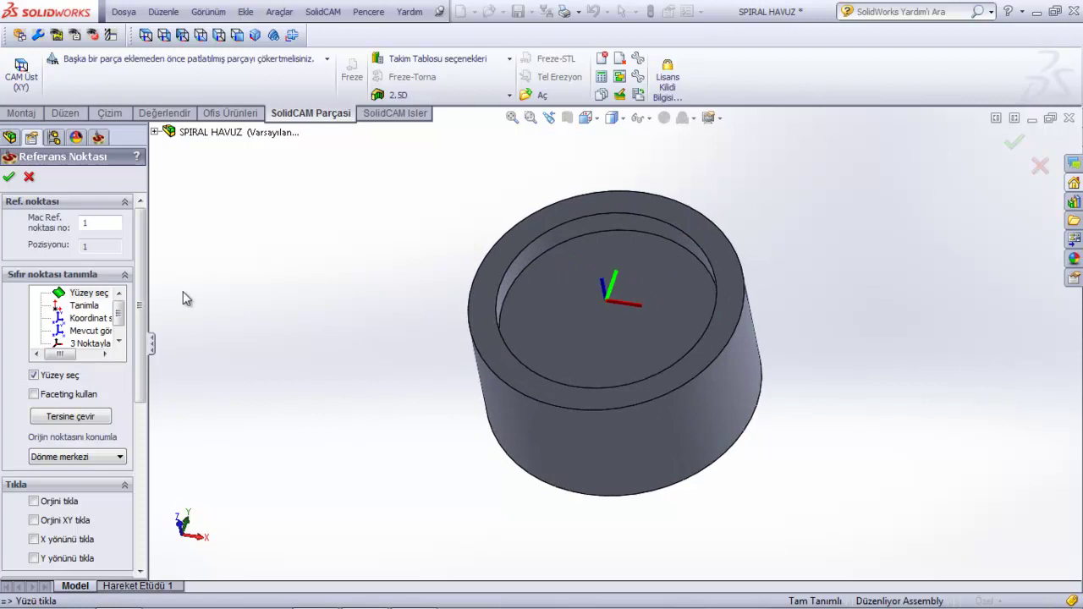
pyautogui.click(8, 176)
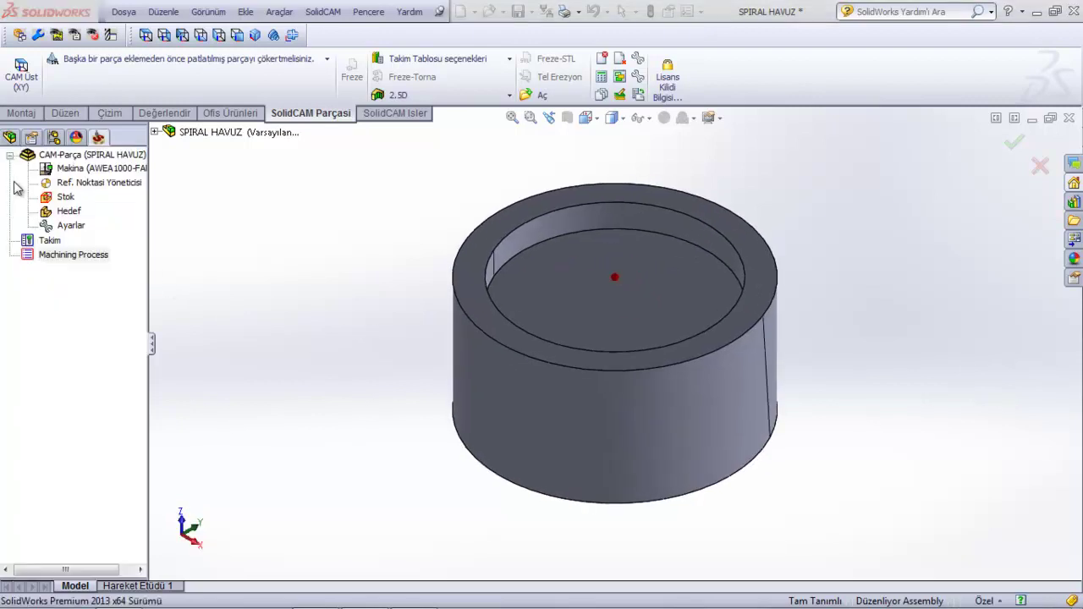
pyautogui.click(217, 458)
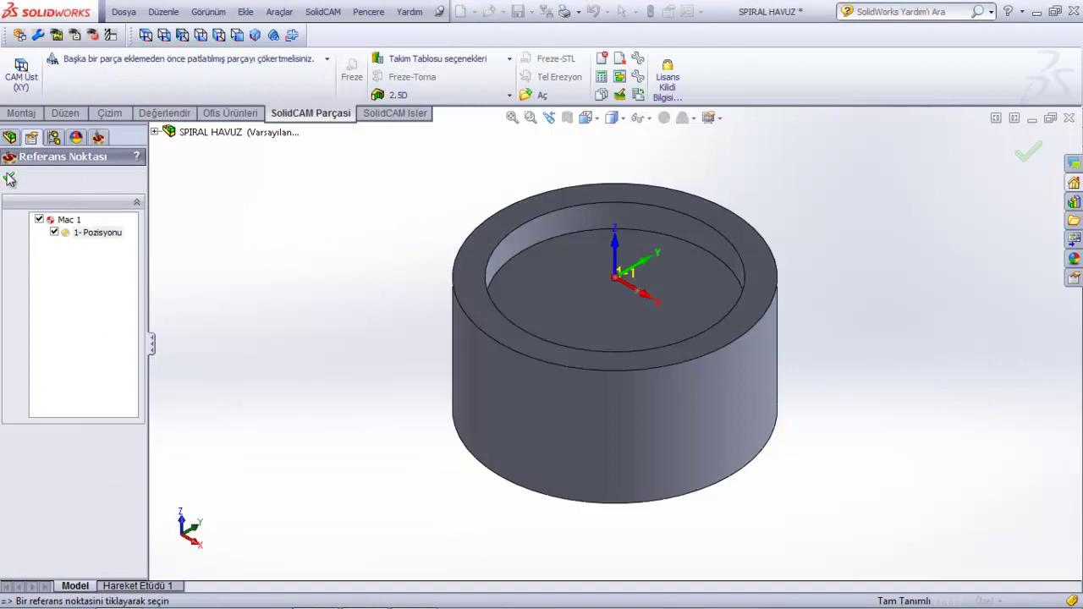
pyautogui.click(8, 177)
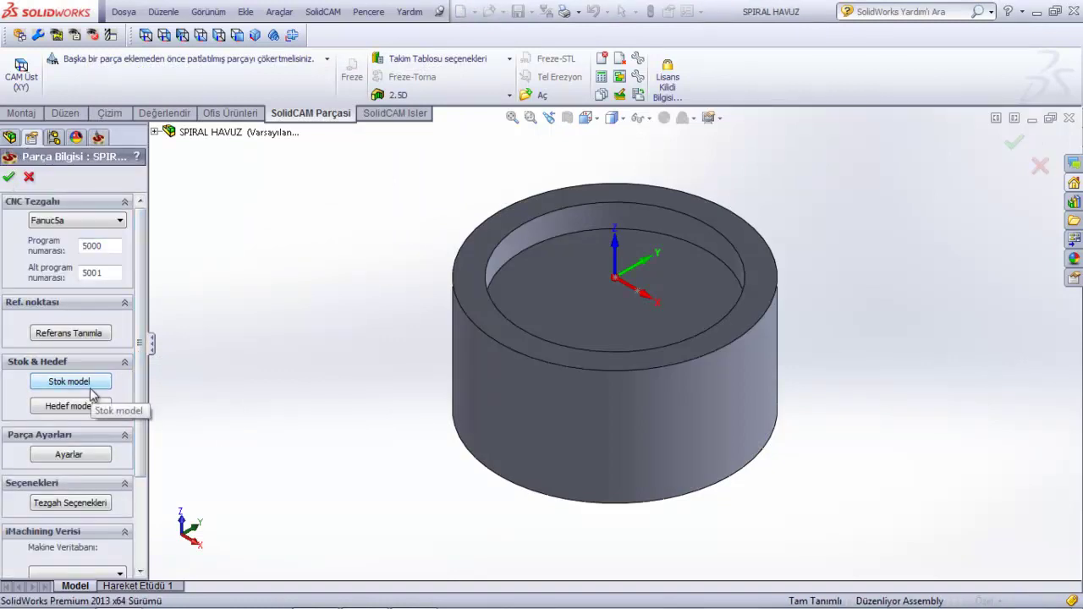
# Define a cylinder stock around the cup body Solid 1 with zero offsets.
pyautogui.moveTo(142, 398)
pyautogui.mouseDown()
pyautogui.moveTo(157, 513)
pyautogui.moveTo(138, 398)
pyautogui.mouseUp()
pyautogui.click(69, 382)
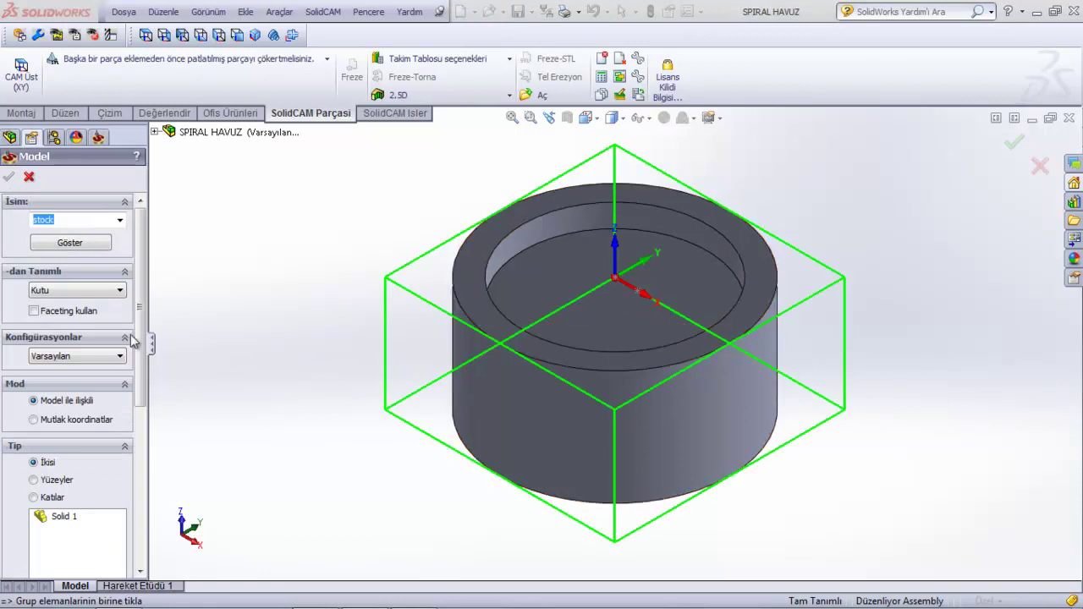
pyautogui.click(106, 294)
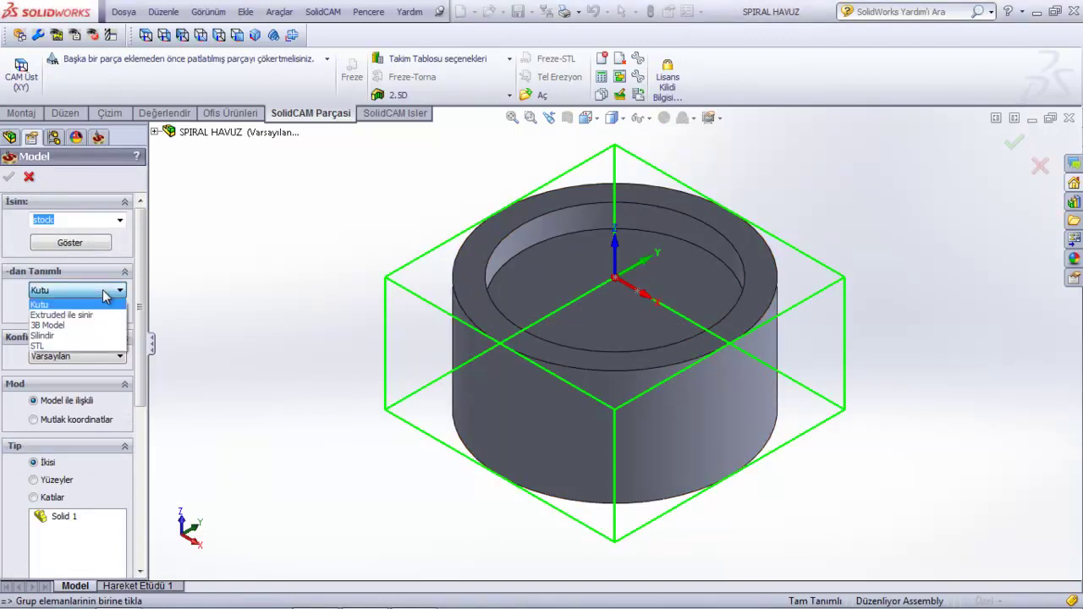
pyautogui.click(44, 336)
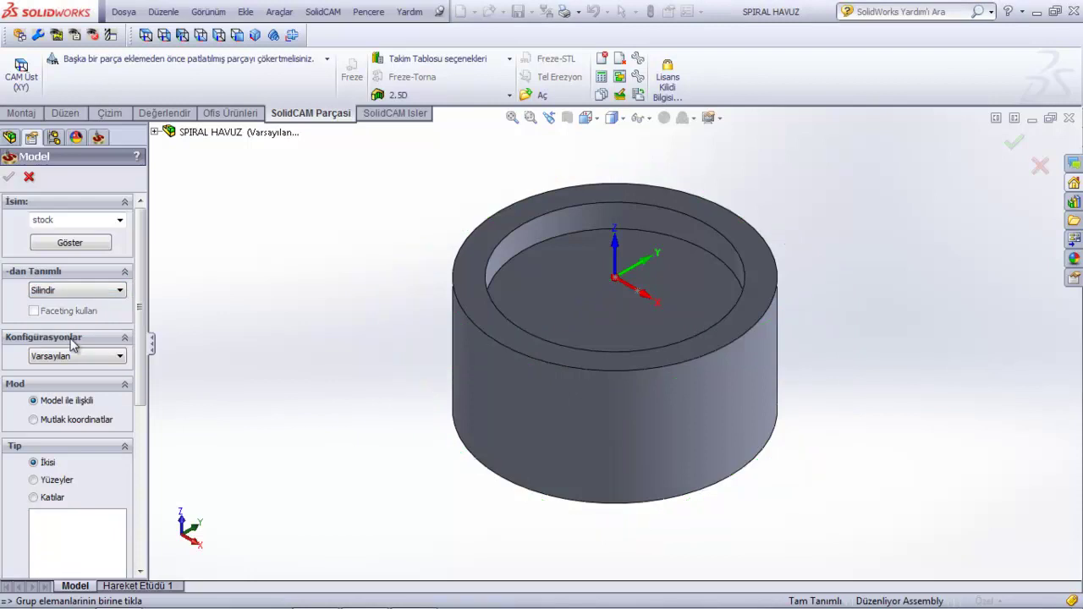
pyautogui.click(547, 412)
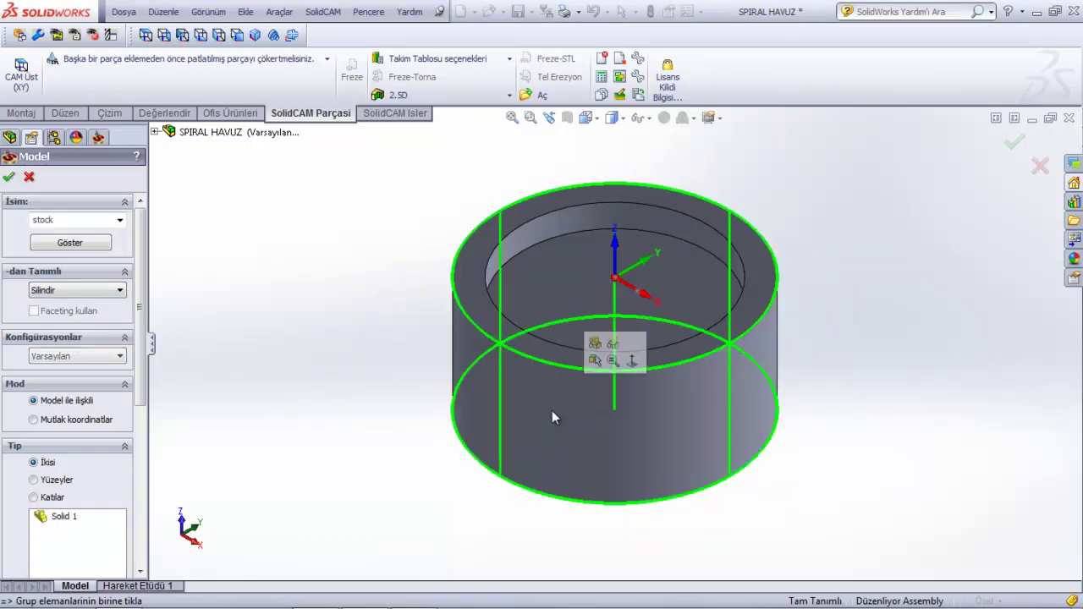
pyautogui.moveTo(553, 412)
pyautogui.mouseDown(button='middle')
pyautogui.moveTo(550, 359)
pyautogui.moveTo(578, 428)
pyautogui.mouseUp(button='middle')
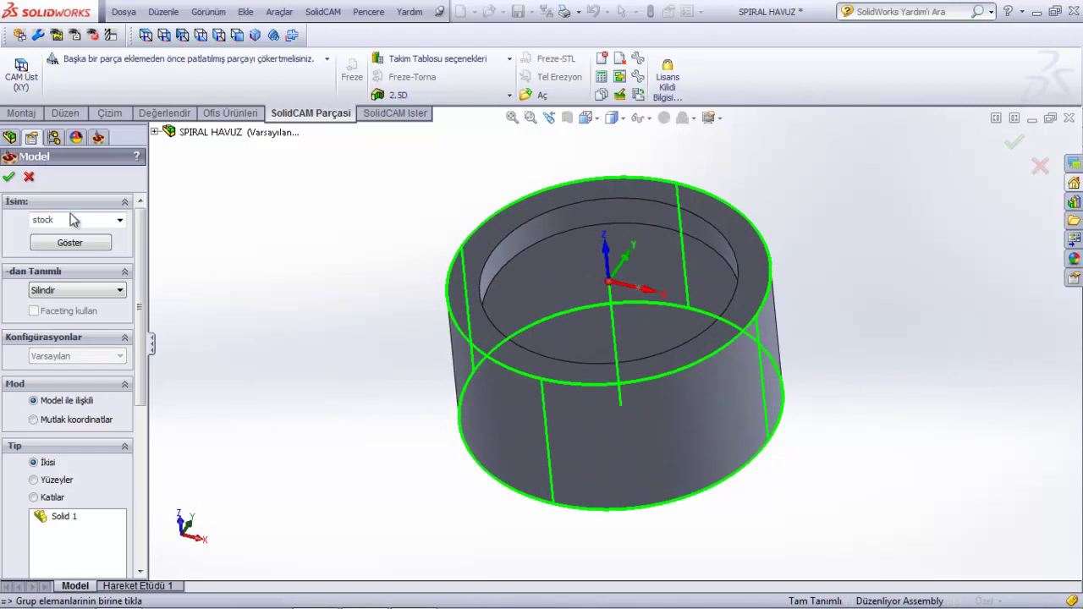
pyautogui.moveTo(141, 393)
pyautogui.mouseDown()
pyautogui.moveTo(155, 558)
pyautogui.moveTo(2, 222)
pyautogui.mouseUp()
pyautogui.click(7, 176)
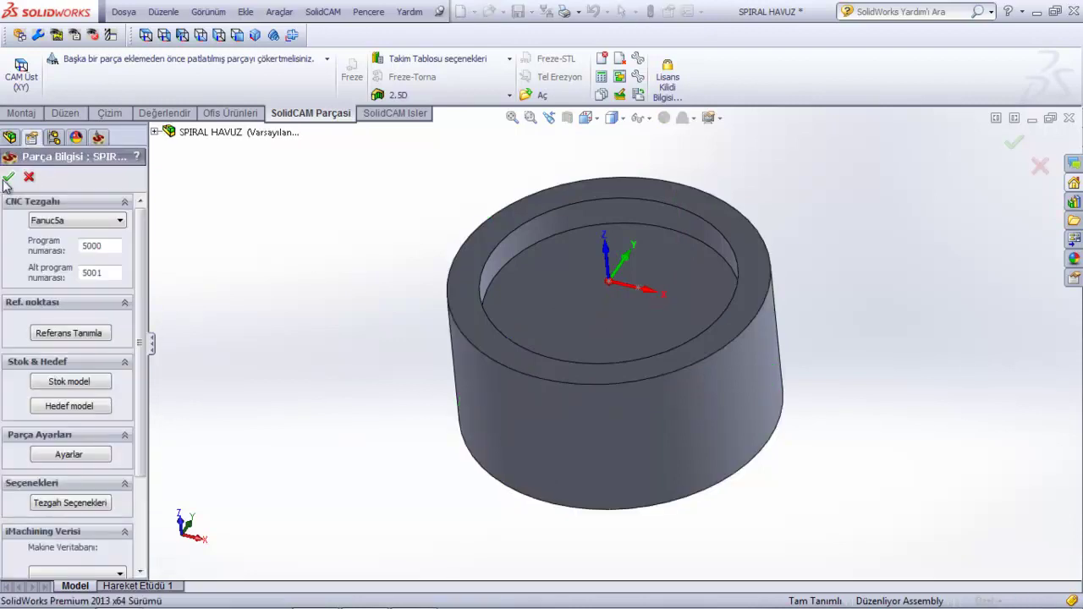
# Set Solid 1 as the target model and confirm the finished part data.
pyautogui.click(78, 406)
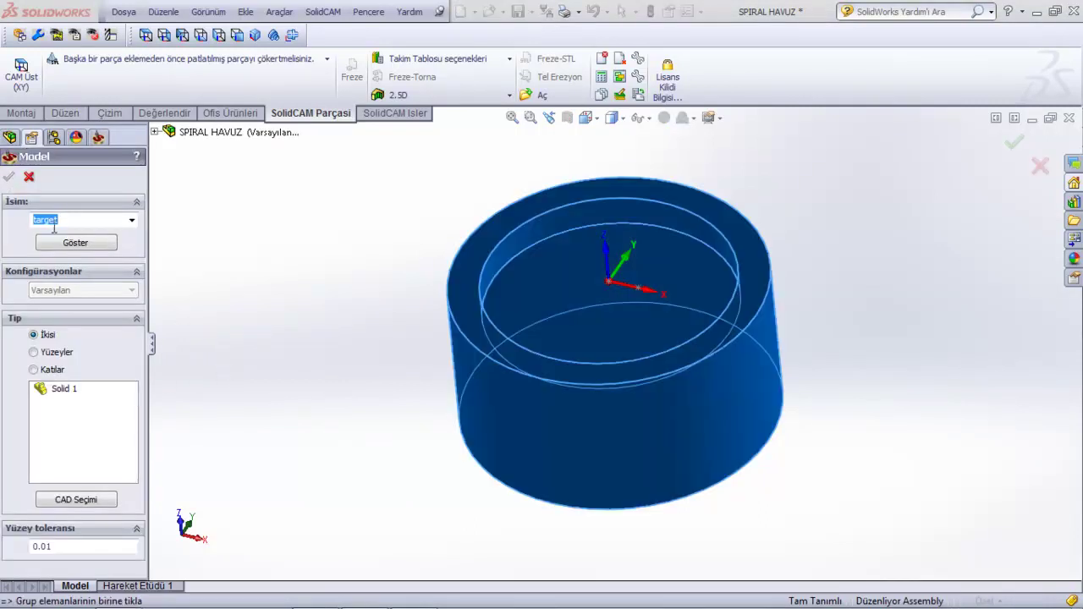
pyautogui.click(29, 177)
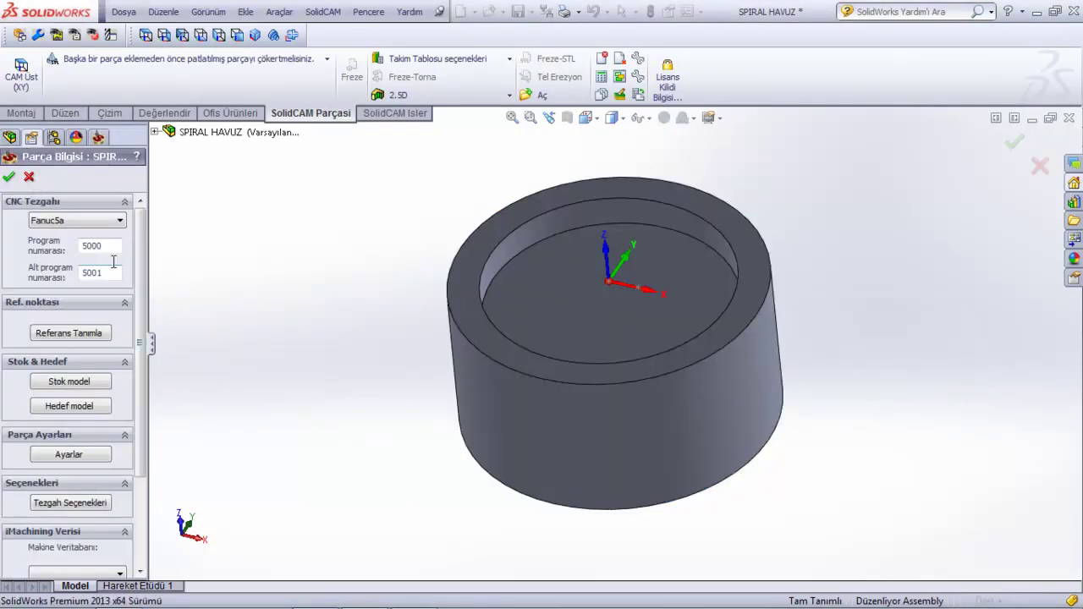
pyautogui.click(9, 178)
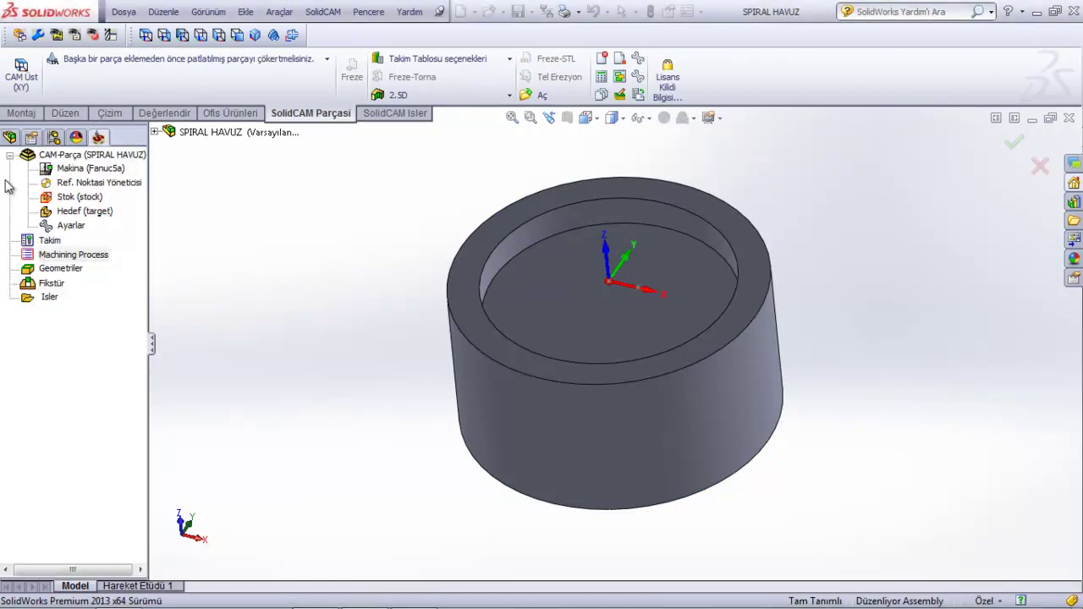
pyautogui.moveTo(329, 415); pyautogui.dragTo(339, 358, button='middle')
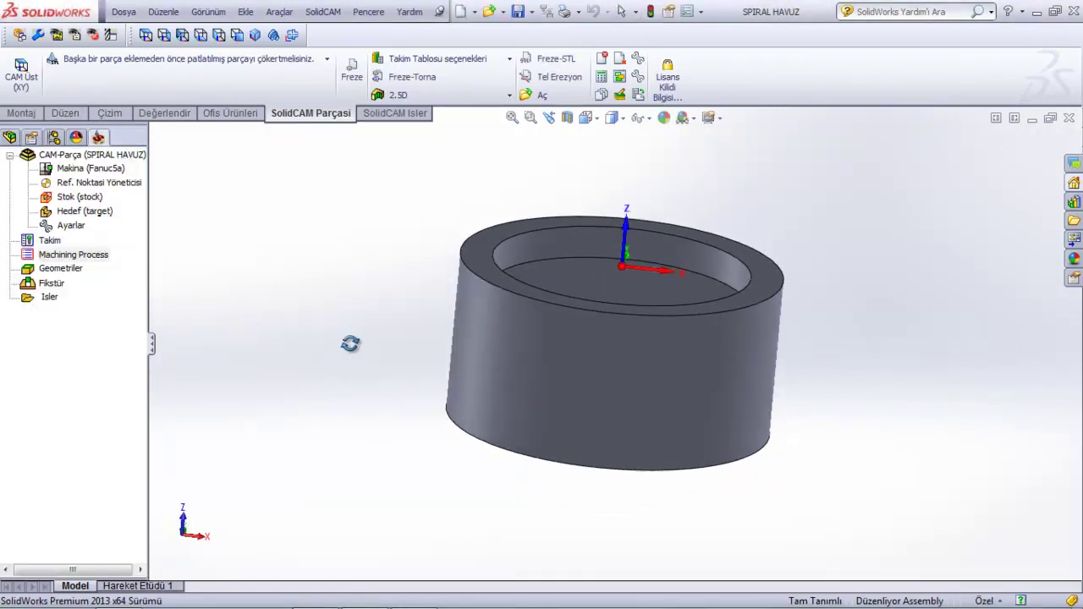
pyautogui.scroll(-2, 632, 241)
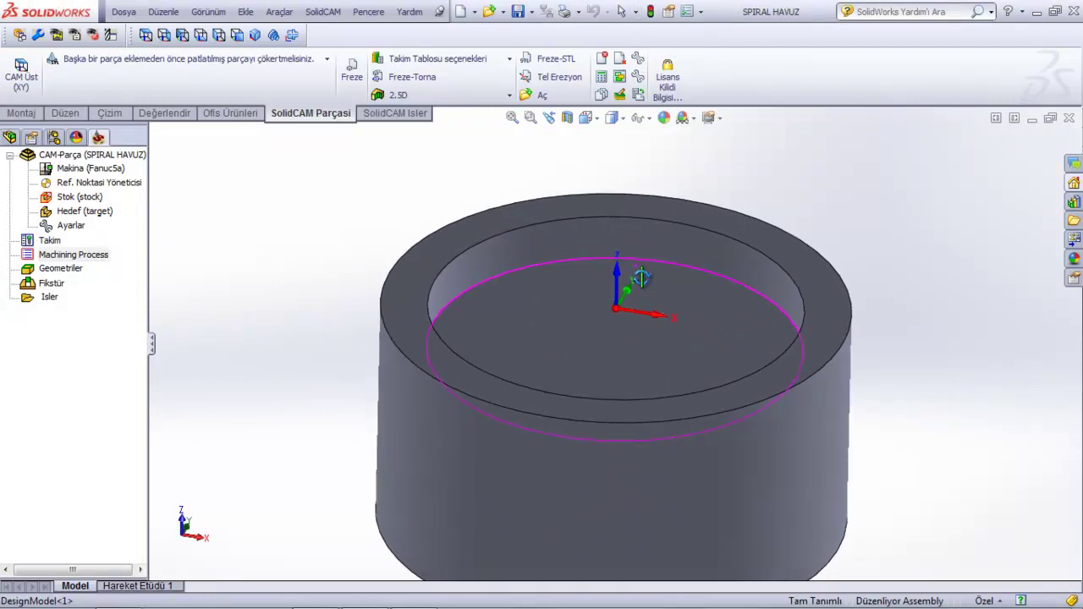
pyautogui.scroll(3, 633, 313)
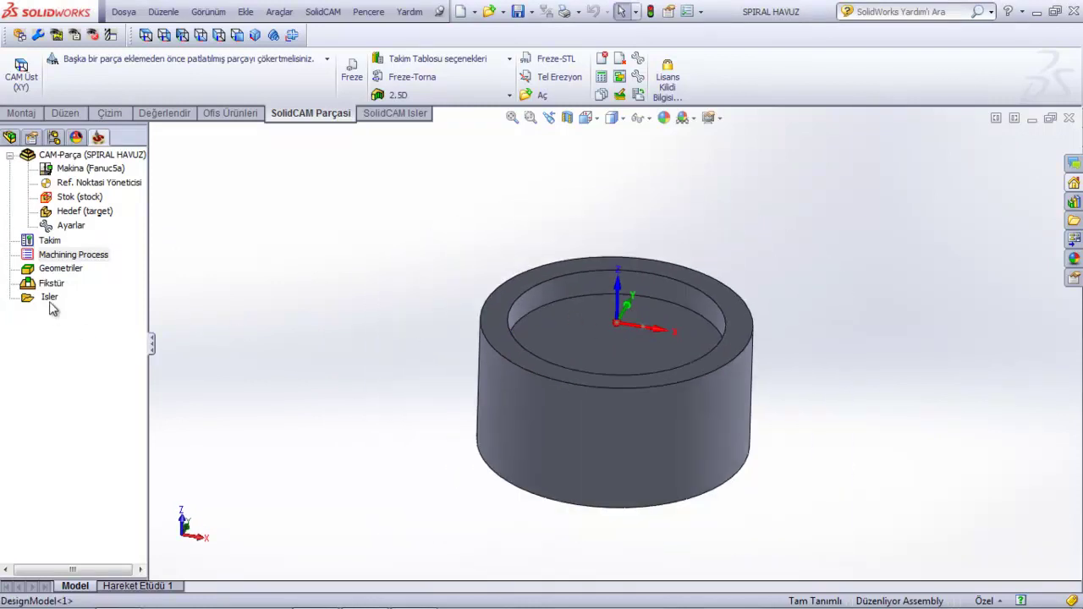
pyautogui.rightClick(50, 302)
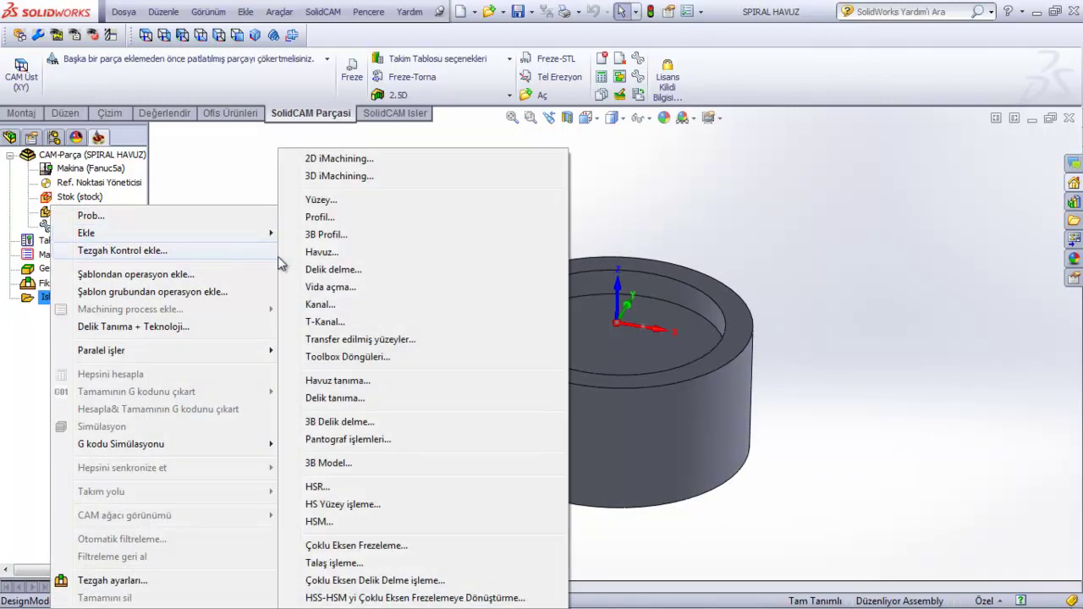
# Add a new toolbox operation and choose the Spiral Havuz spiral pocket type.
pyautogui.click(360, 360)
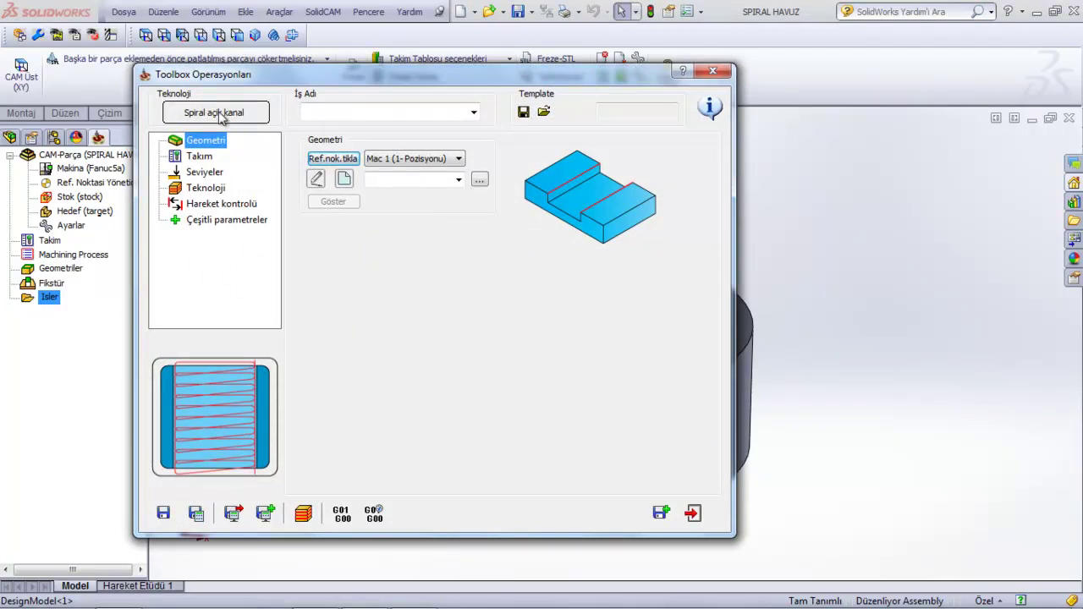
pyautogui.click(222, 119)
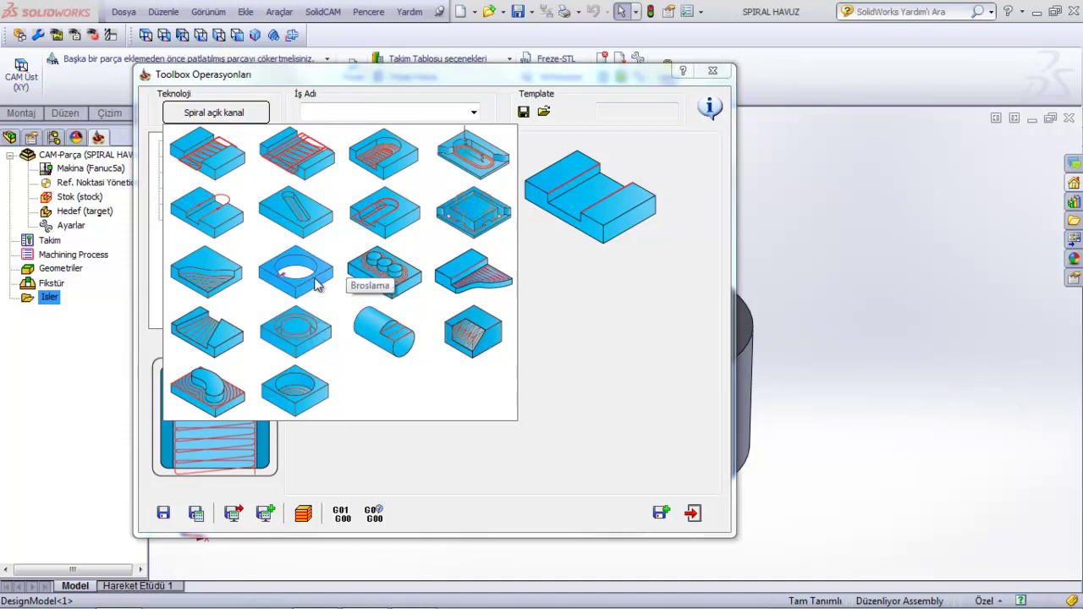
pyautogui.click(293, 394)
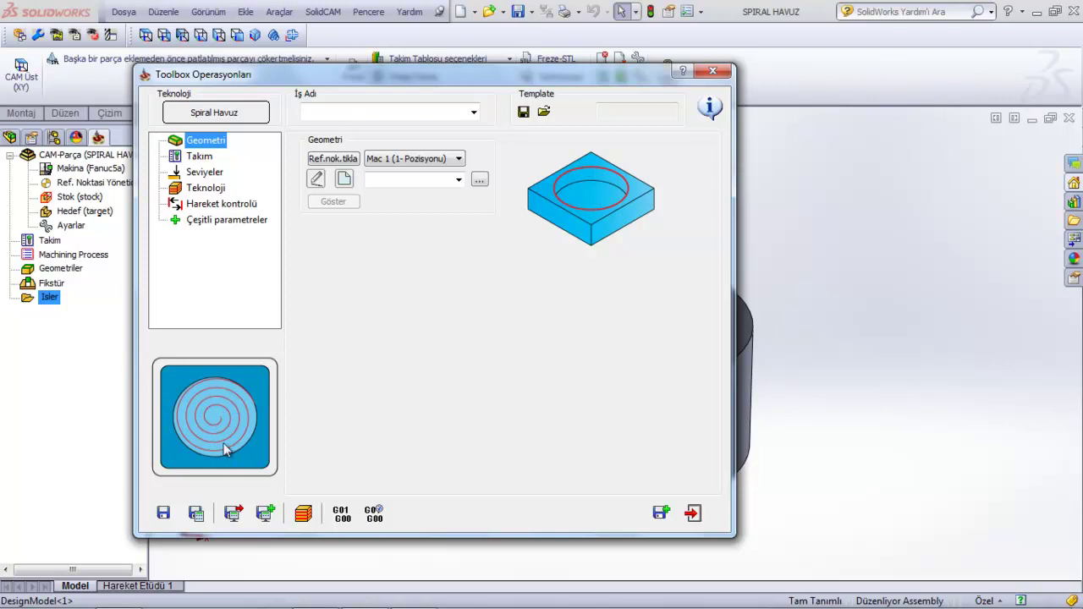
# Define the pocket contour on the cup's inner 80 mm circular top edge.
pyautogui.click(343, 181)
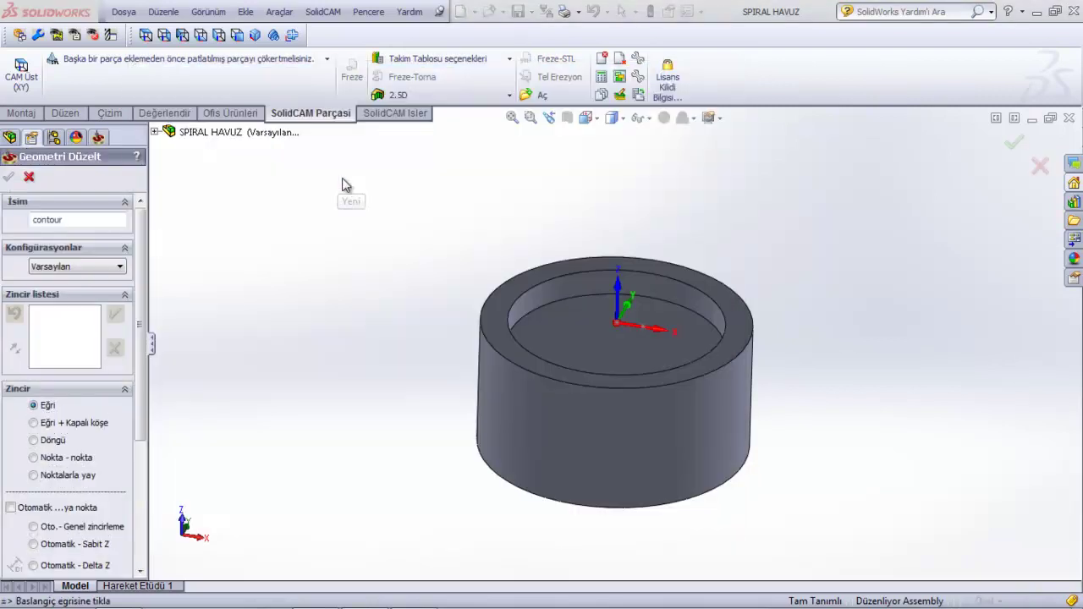
pyautogui.click(689, 282)
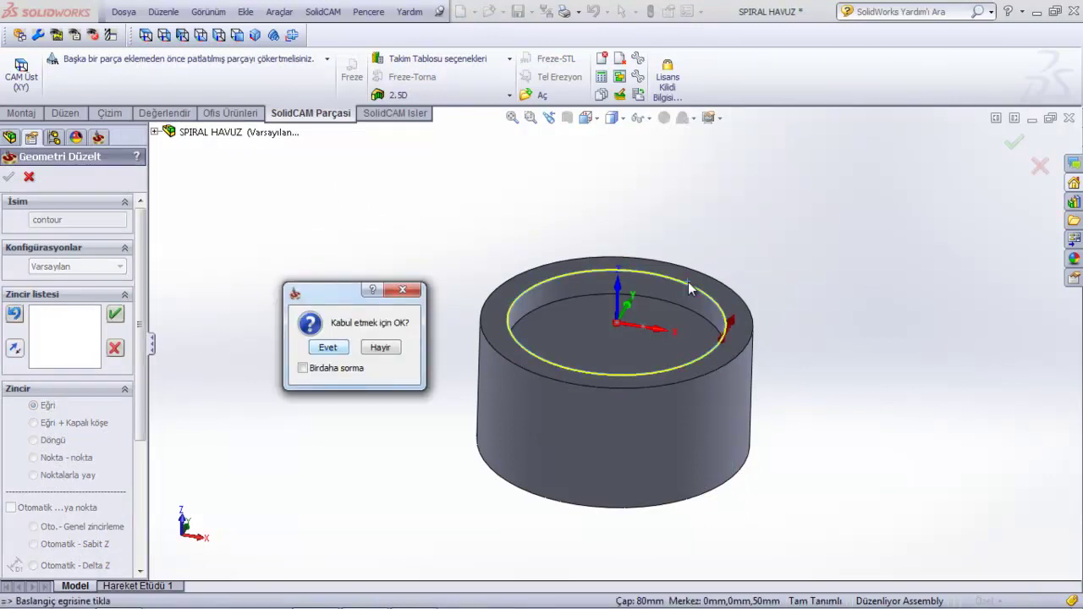
pyautogui.press('Return')
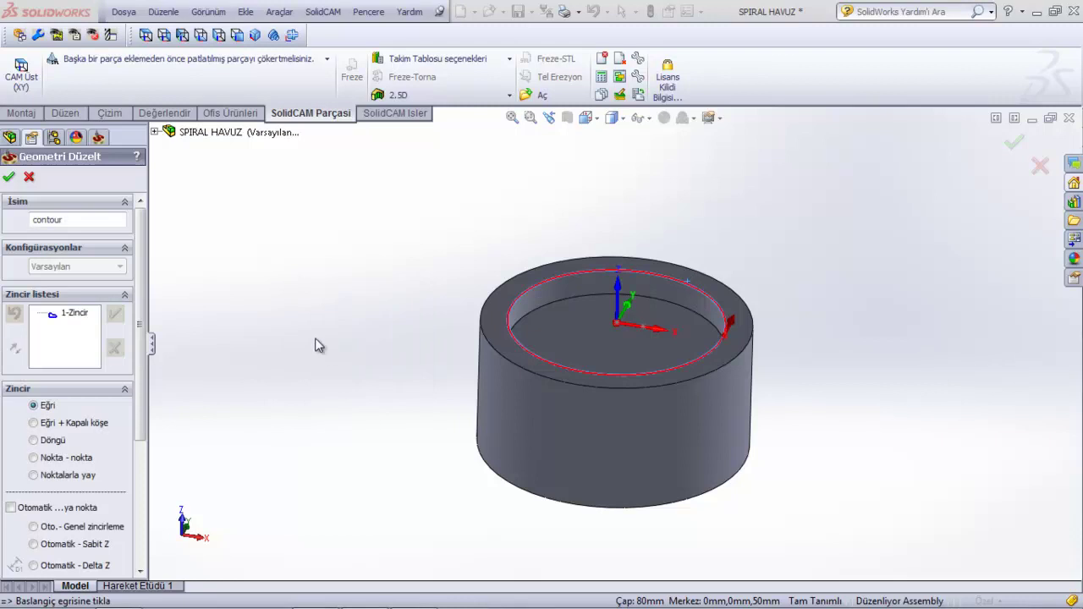
pyautogui.click(11, 176)
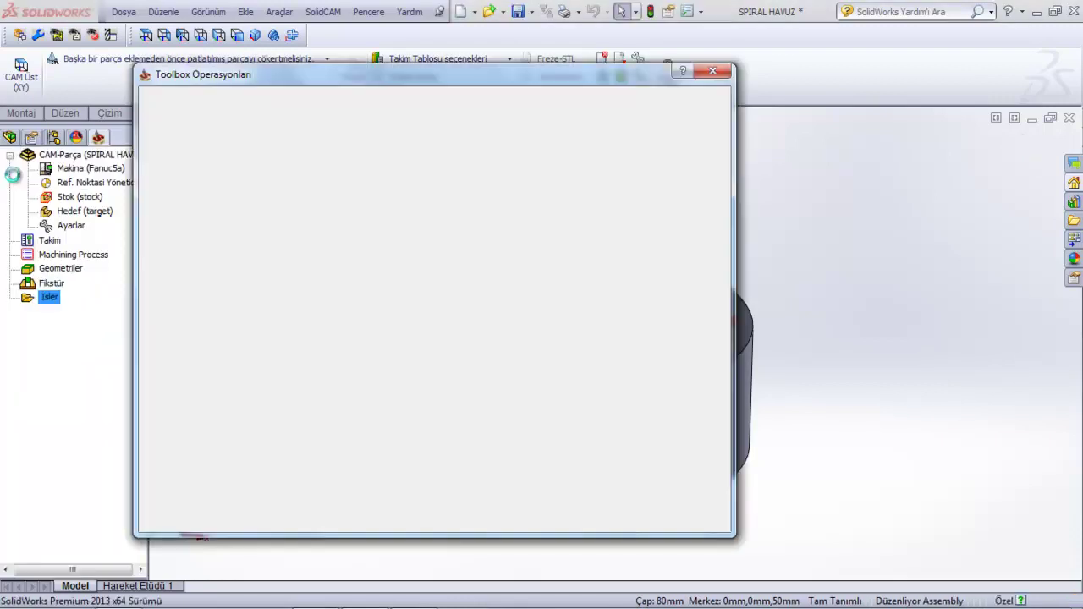
# Assign a new 10 mm end mill as tool 1.
pyautogui.click(195, 157)
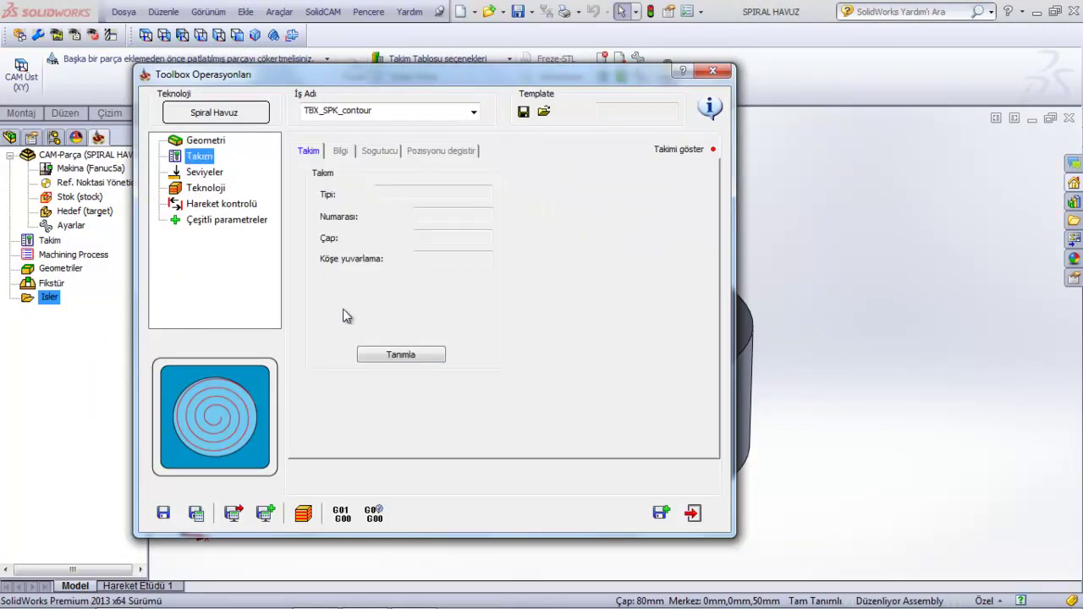
pyautogui.click(385, 357)
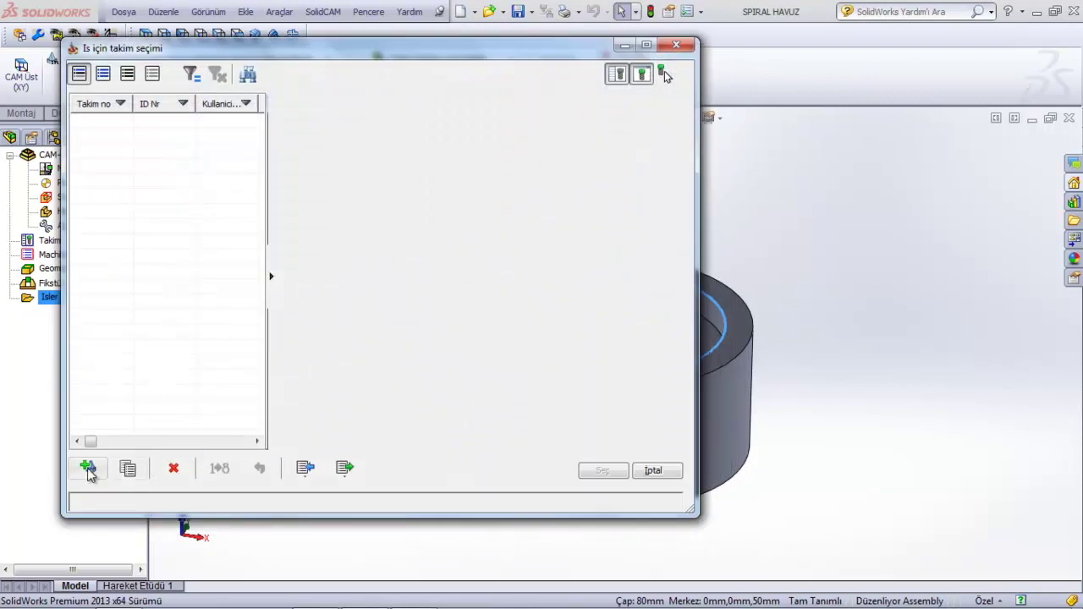
pyautogui.click(292, 140)
pyautogui.write('10')
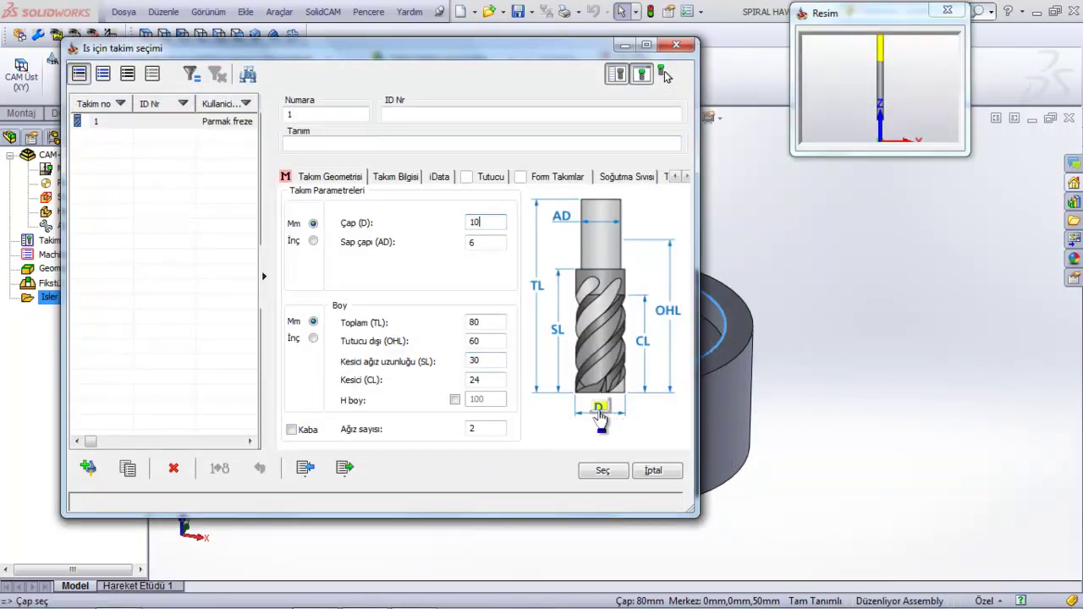
pyautogui.click(612, 478)
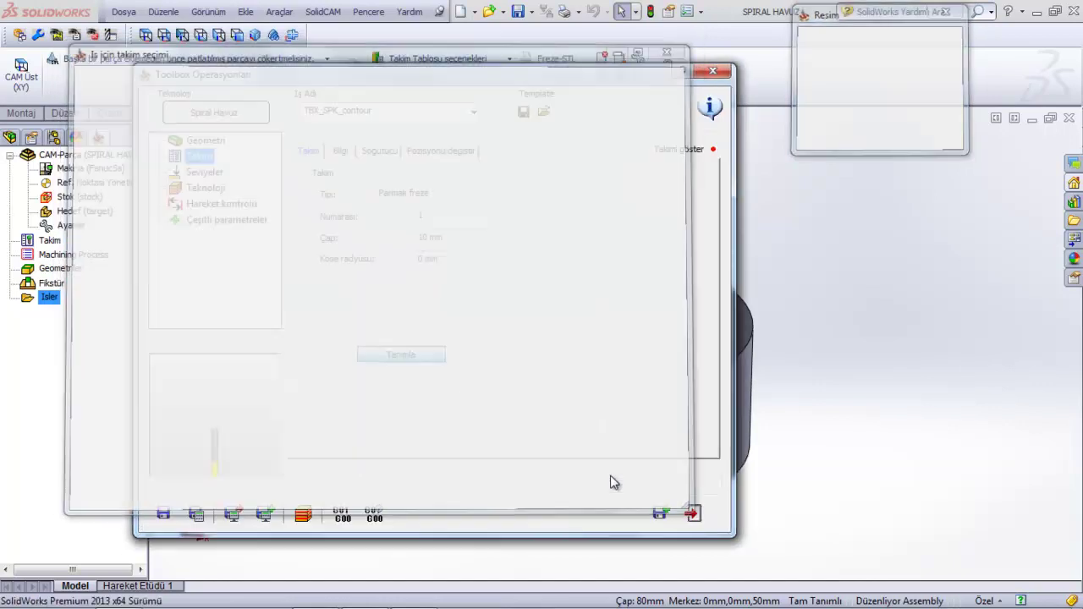
# Set the work top to the cup's top face and the pocket depth to the bottom face.
pyautogui.click(210, 175)
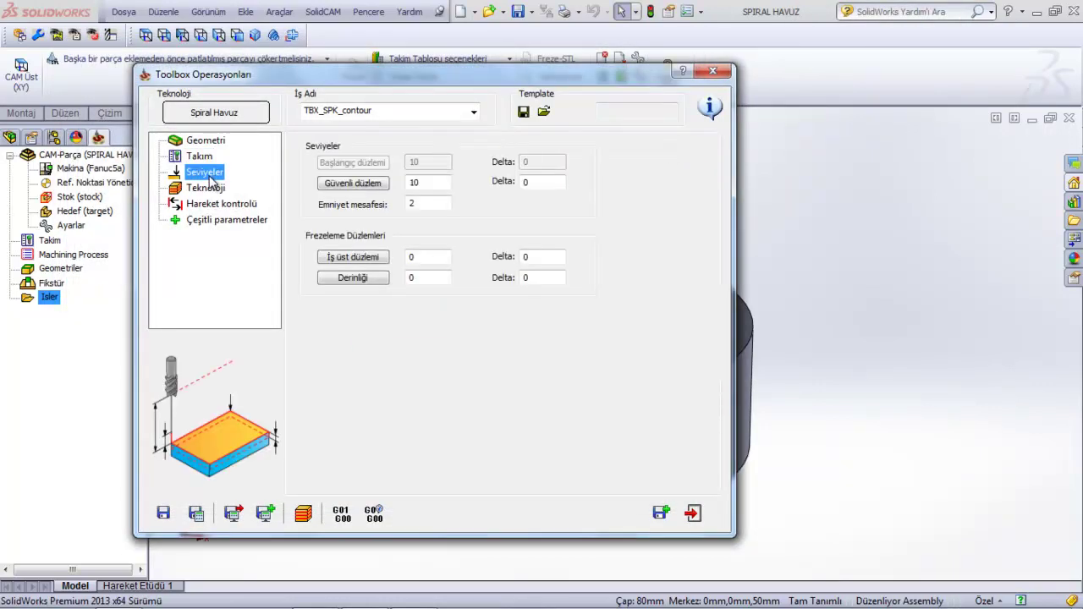
pyautogui.click(370, 259)
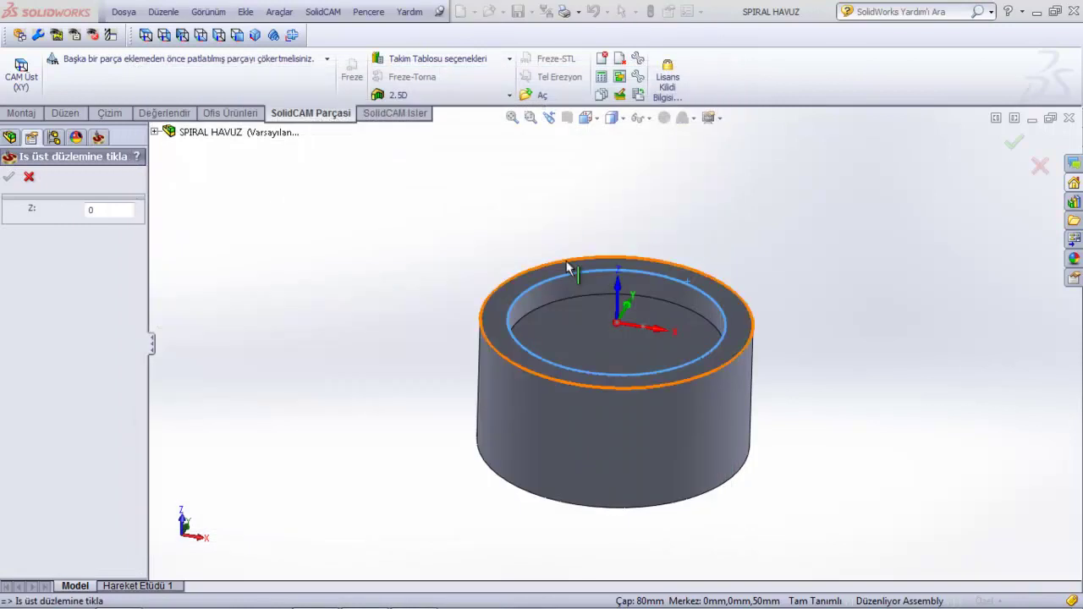
pyautogui.click(587, 263)
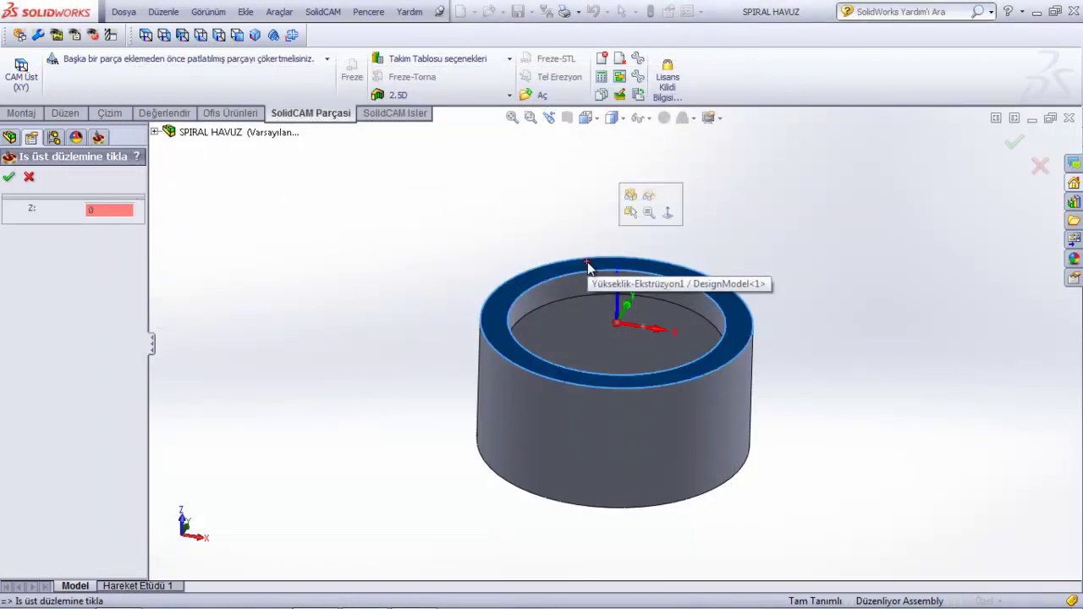
pyautogui.click(9, 178)
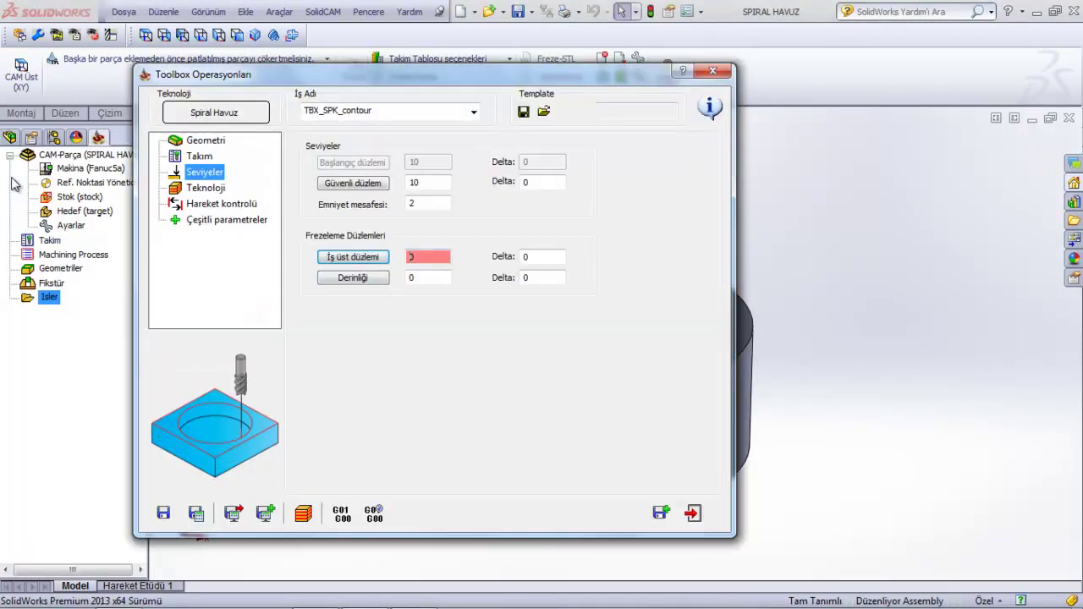
pyautogui.click(355, 279)
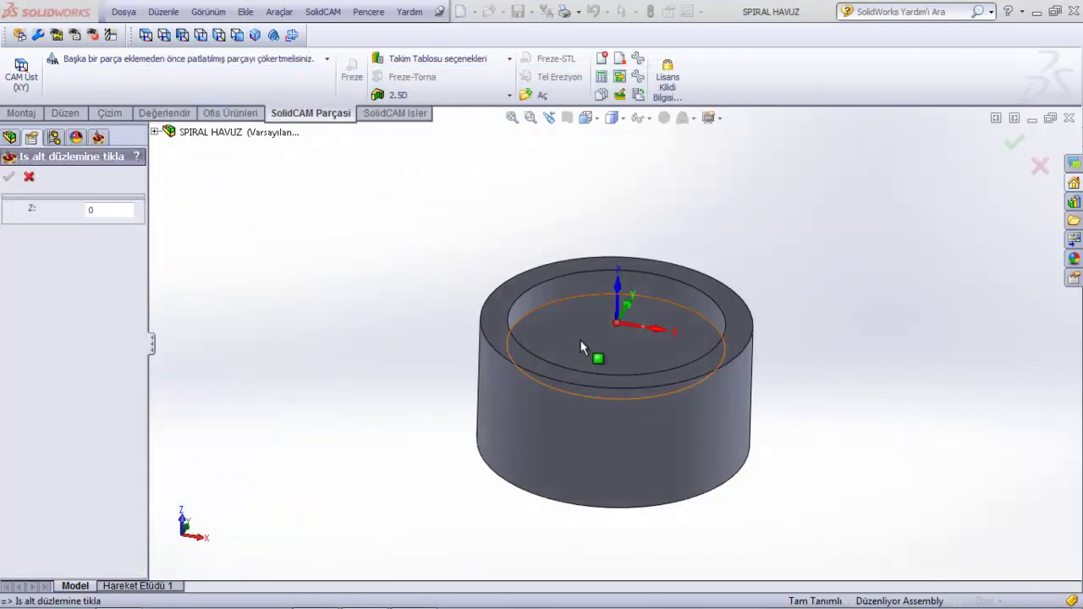
pyautogui.click(580, 339)
pyautogui.click(9, 177)
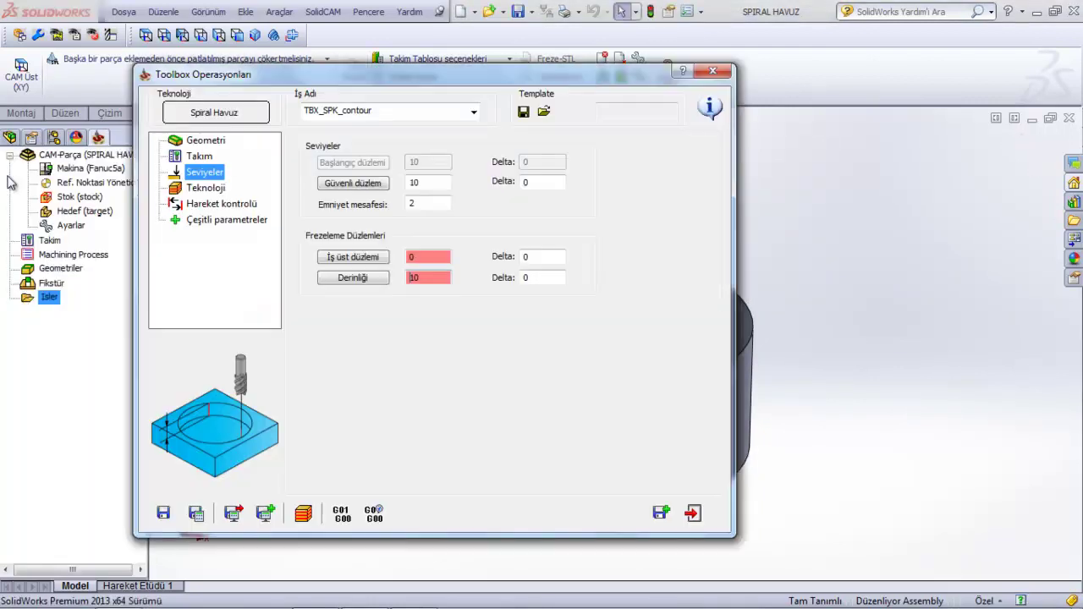
# Set step-down 1, keep cutting angles 40–60, and set helical entry angle 5.
pyautogui.click(208, 187)
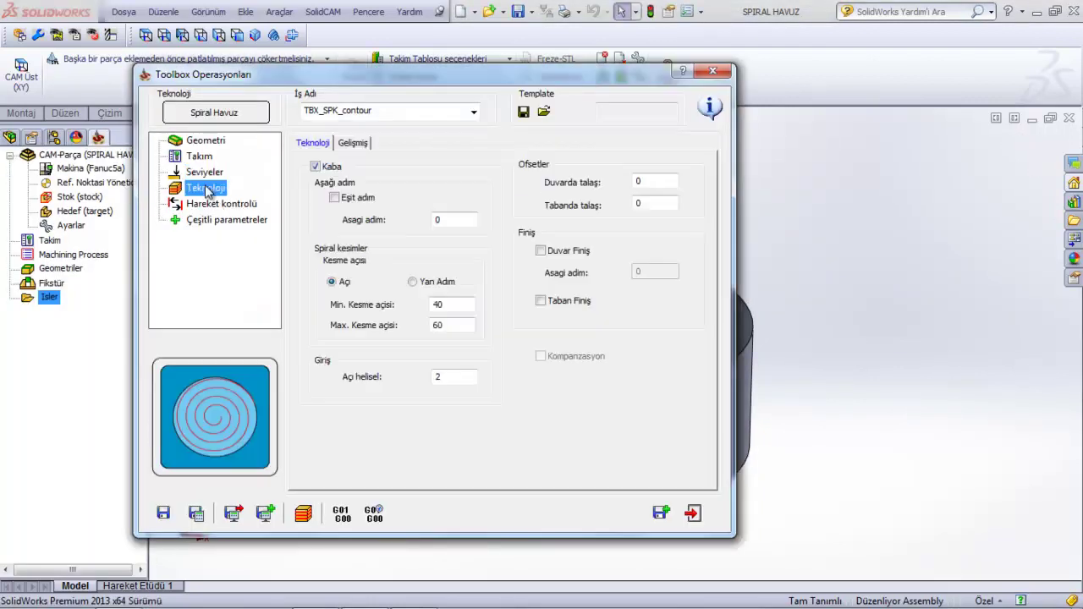
pyautogui.doubleClick(460, 217)
pyautogui.write('1')
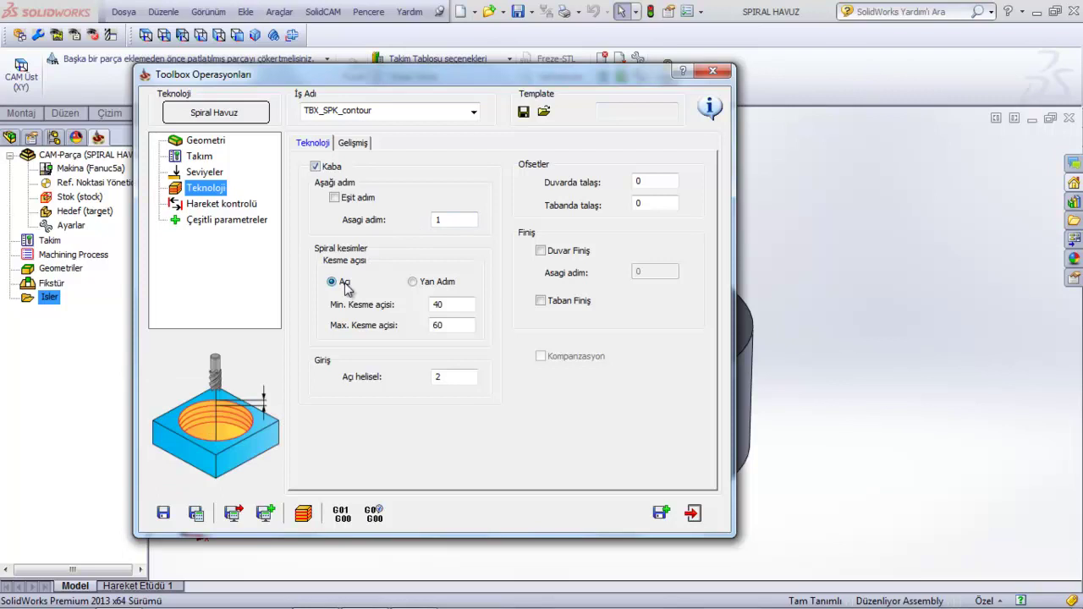
pyautogui.click(414, 282)
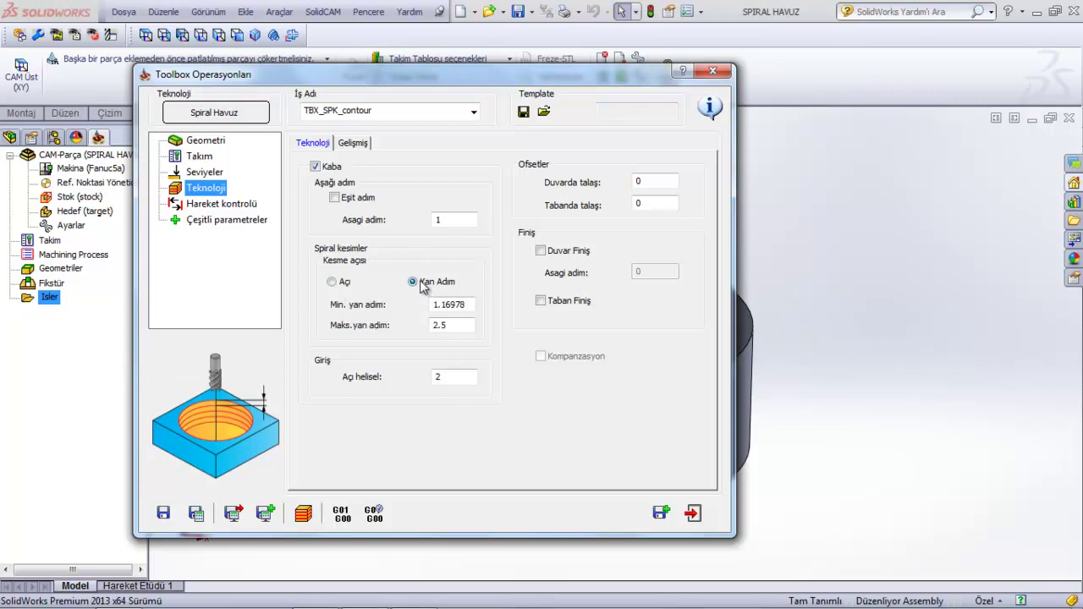
pyautogui.click(332, 283)
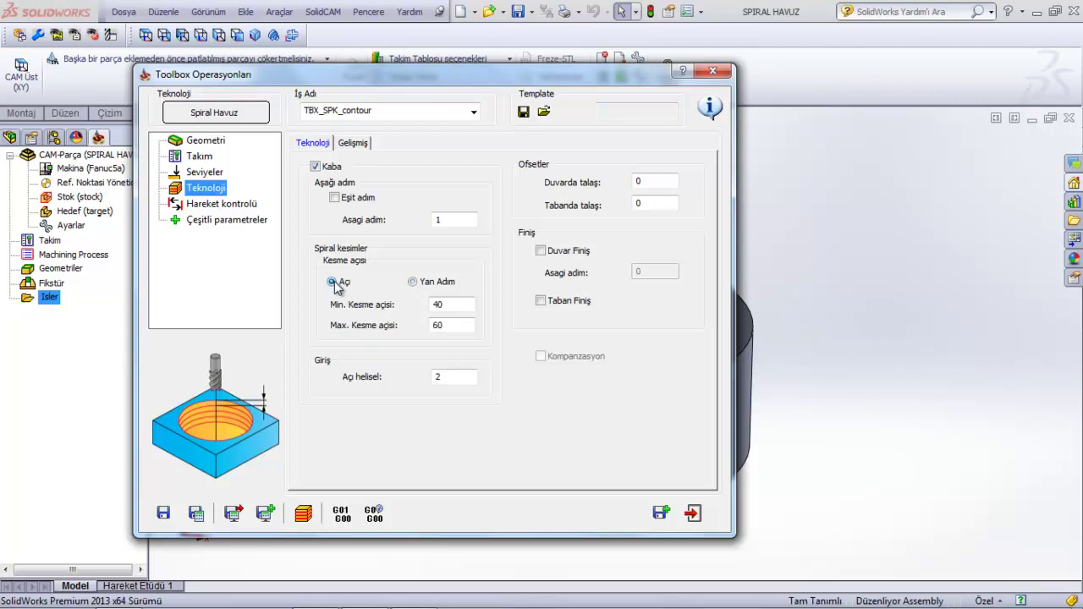
pyautogui.click(457, 306)
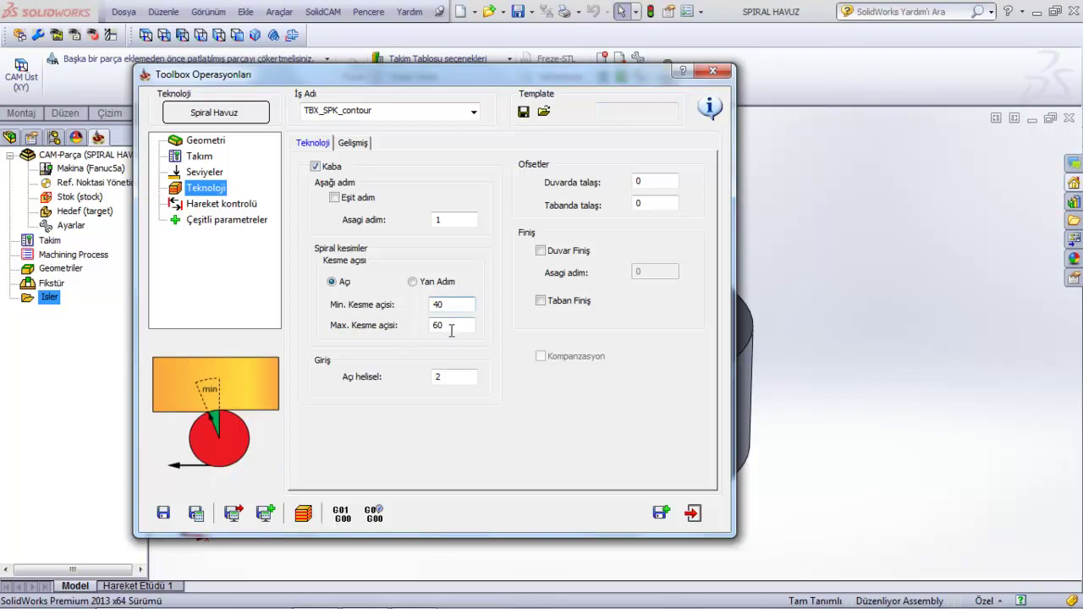
pyautogui.click(452, 329)
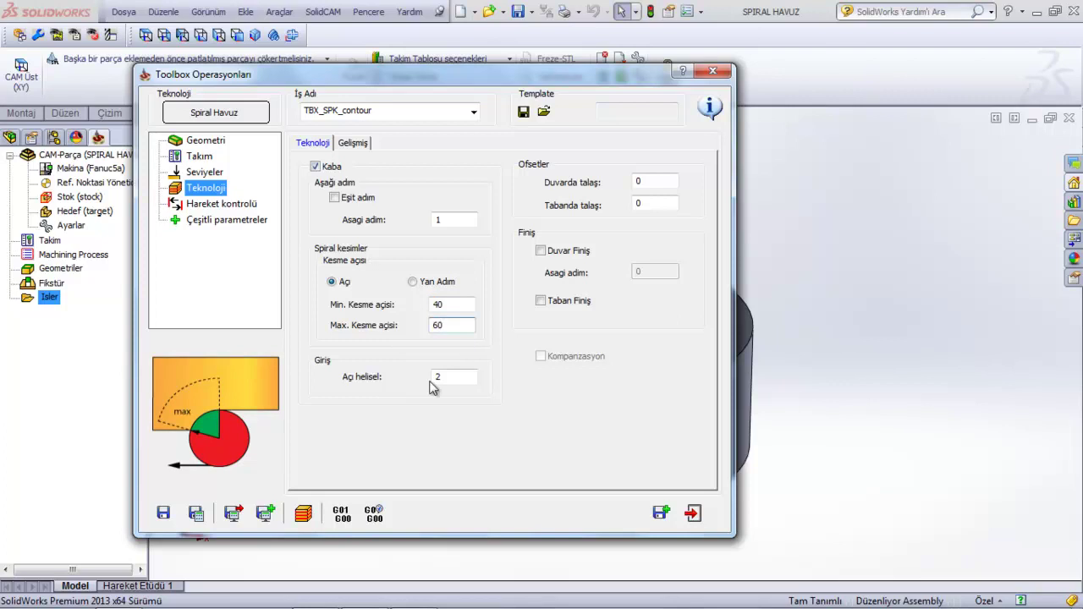
pyautogui.click(455, 378)
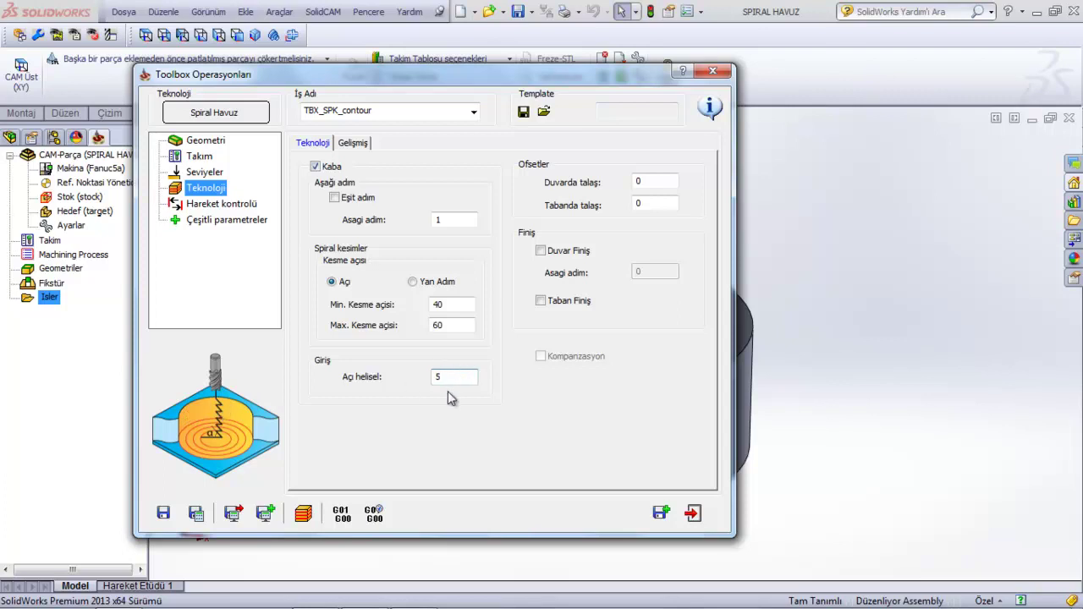
pyautogui.click(354, 144)
pyautogui.click(312, 146)
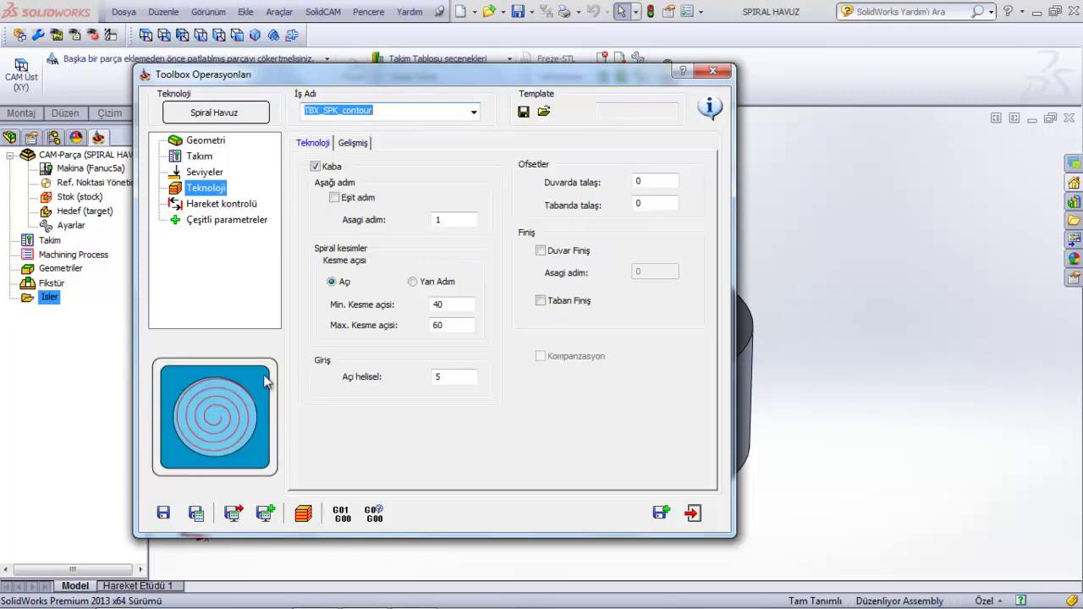
pyautogui.click(198, 516)
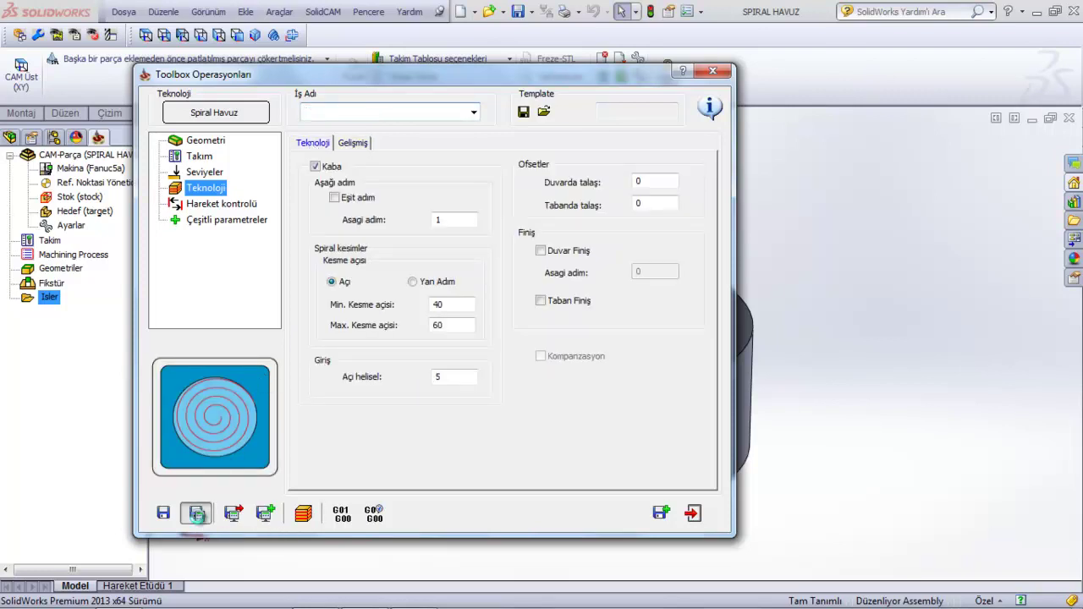
pyautogui.click(303, 514)
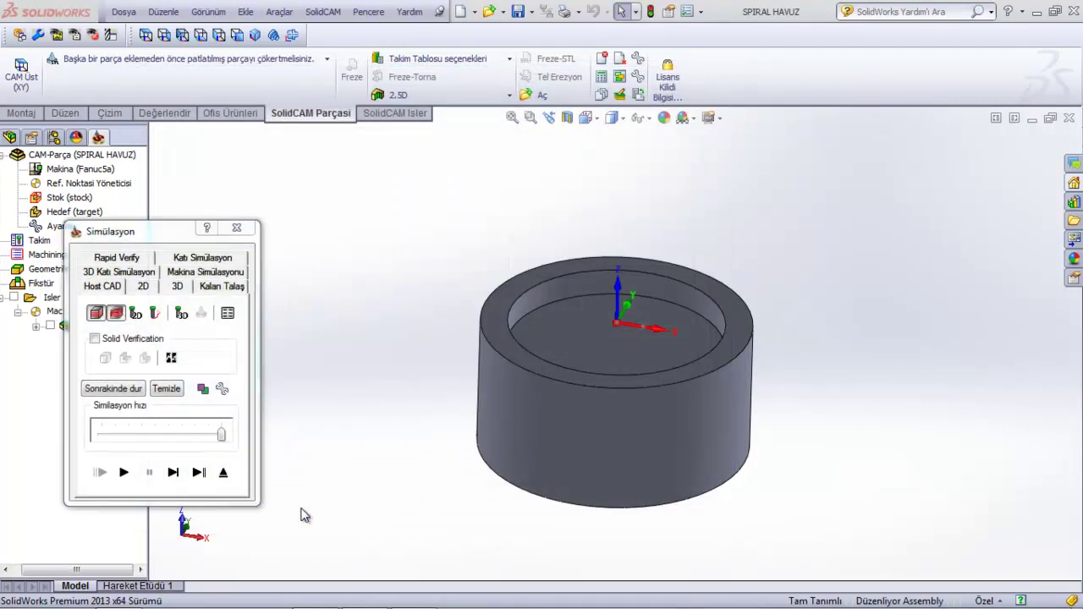
pyautogui.click(124, 474)
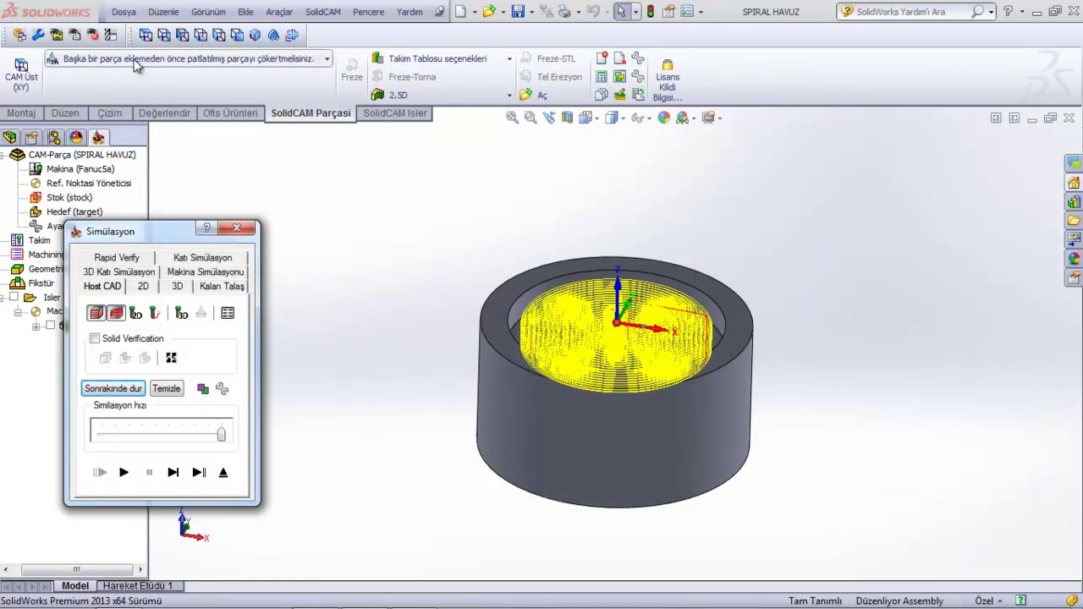
pyautogui.click(146, 35)
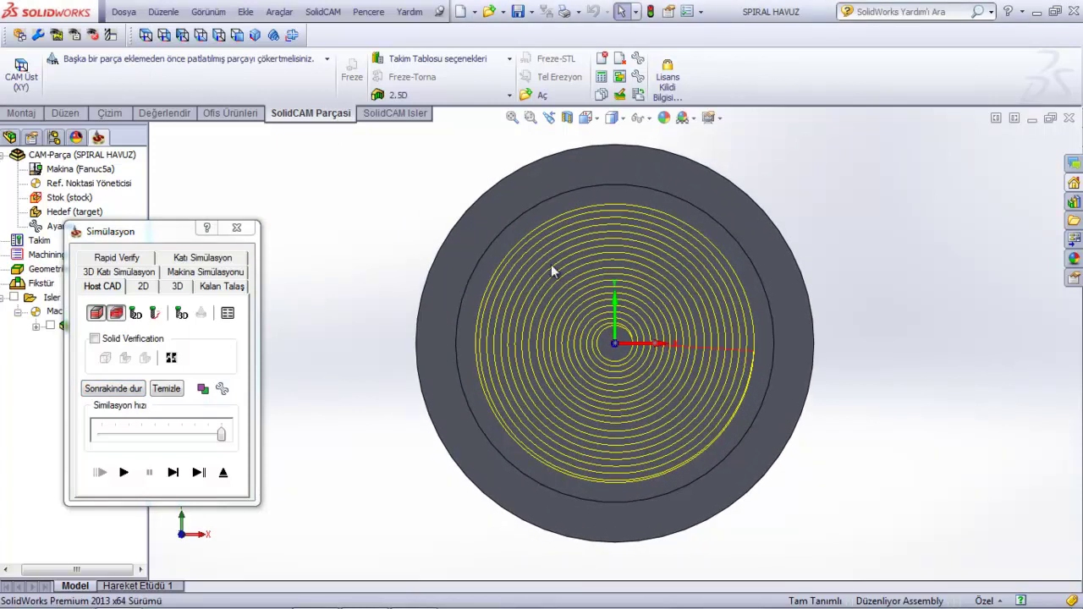
pyautogui.scroll(-1, 623, 371)
pyautogui.scroll(-1, 623, 370)
pyautogui.scroll(-1, 622, 371)
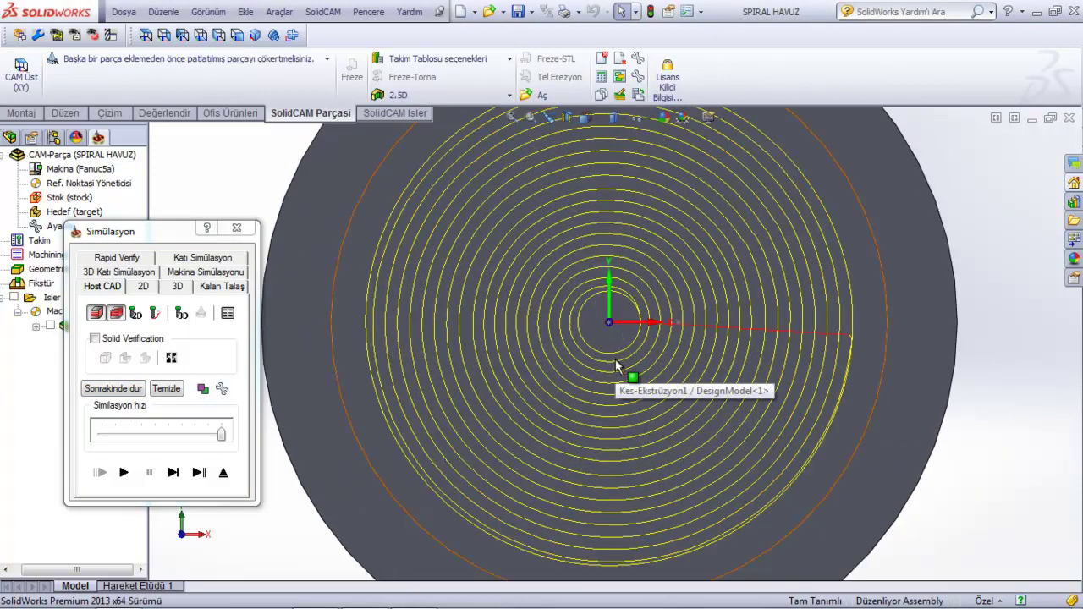
pyautogui.scroll(1, 622, 373)
pyautogui.moveTo(624, 399); pyautogui.dragTo(619, 323, button='middle')
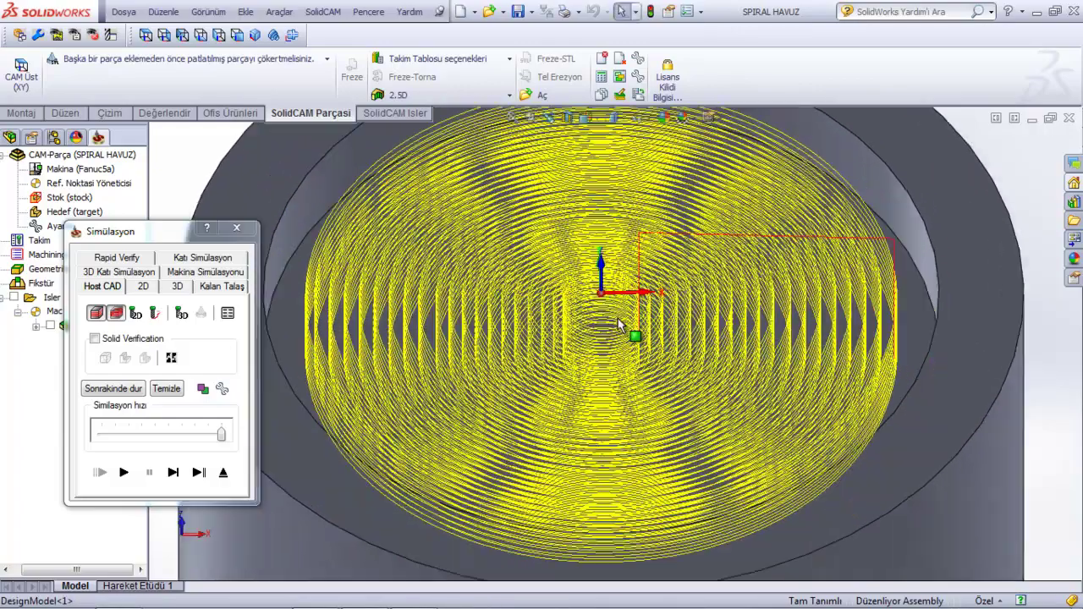
pyautogui.scroll(3, 614, 347)
pyautogui.moveTo(614, 346); pyautogui.dragTo(563, 343, button='middle')
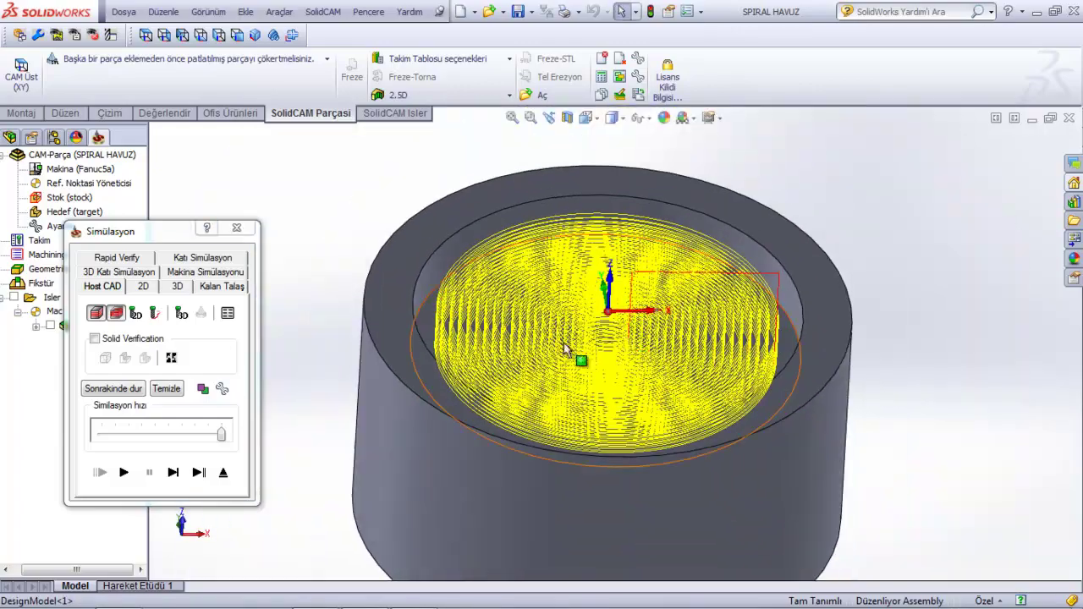
# Run the solid cutting simulation and rotate the machined cup to inspect the pocket.
pyautogui.click(203, 258)
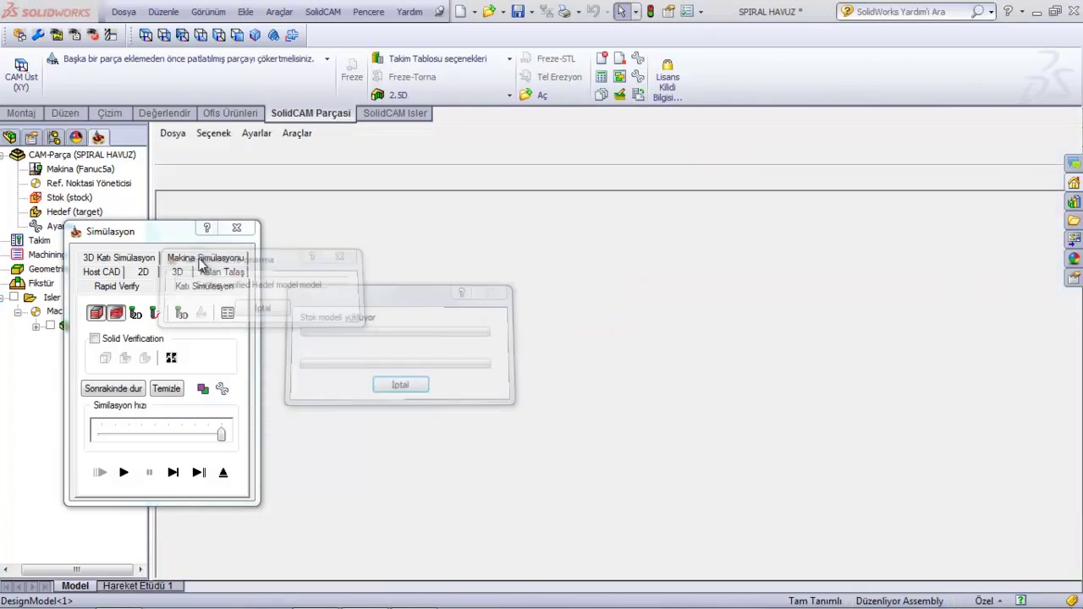
pyautogui.click(124, 472)
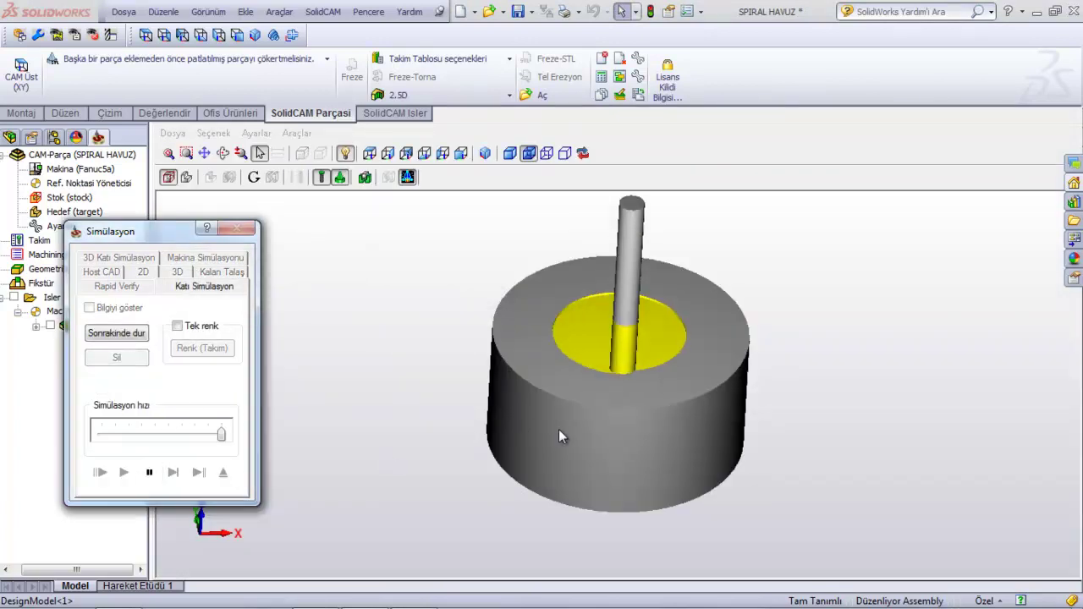
pyautogui.scroll(-1, 608, 379)
pyautogui.scroll(-1, 602, 381)
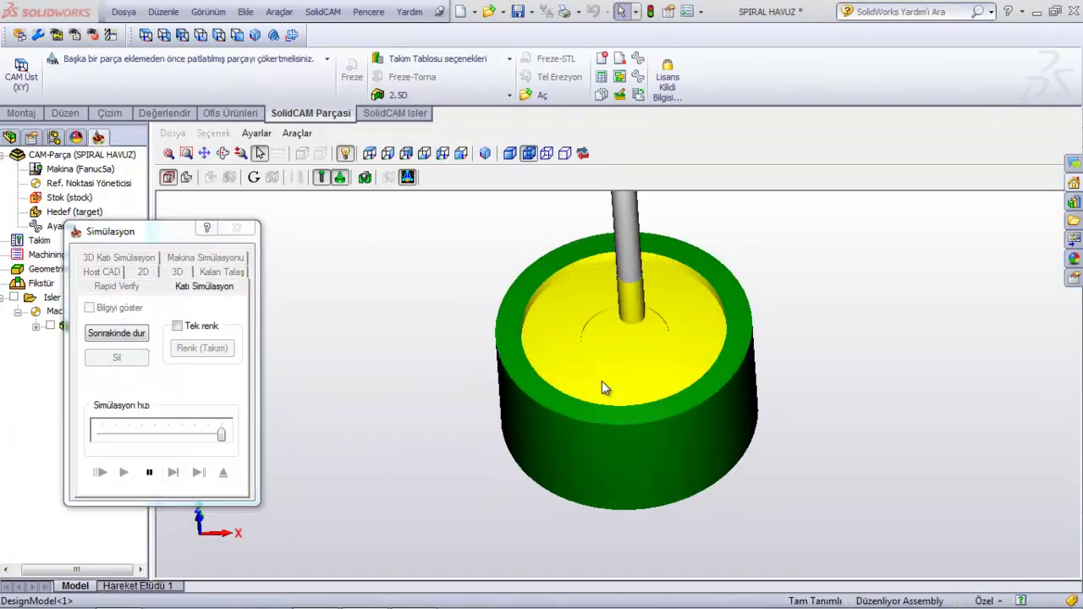
pyautogui.scroll(-2, 602, 377)
pyautogui.scroll(2, 618, 413)
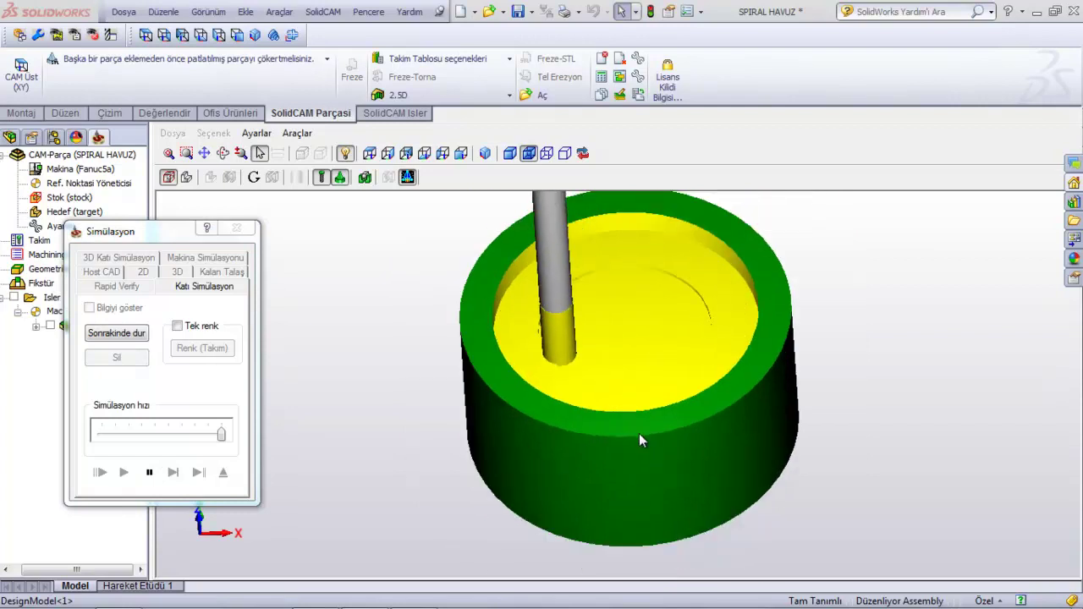
pyautogui.scroll(-2, 640, 434)
pyautogui.scroll(2, 640, 434)
pyautogui.moveTo(640, 435)
pyautogui.mouseDown(button='middle')
pyautogui.moveTo(684, 398)
pyautogui.moveTo(702, 436)
pyautogui.mouseUp(button='middle')
pyautogui.moveTo(703, 436)
pyautogui.mouseDown()
pyautogui.moveTo(649, 465)
pyautogui.moveTo(660, 483)
pyautogui.moveTo(685, 449)
pyautogui.mouseUp()
# Switch spiral cuts to Yan Adım side step and recalculate the operation.
pyautogui.press('Escape')
pyautogui.click(223, 472)
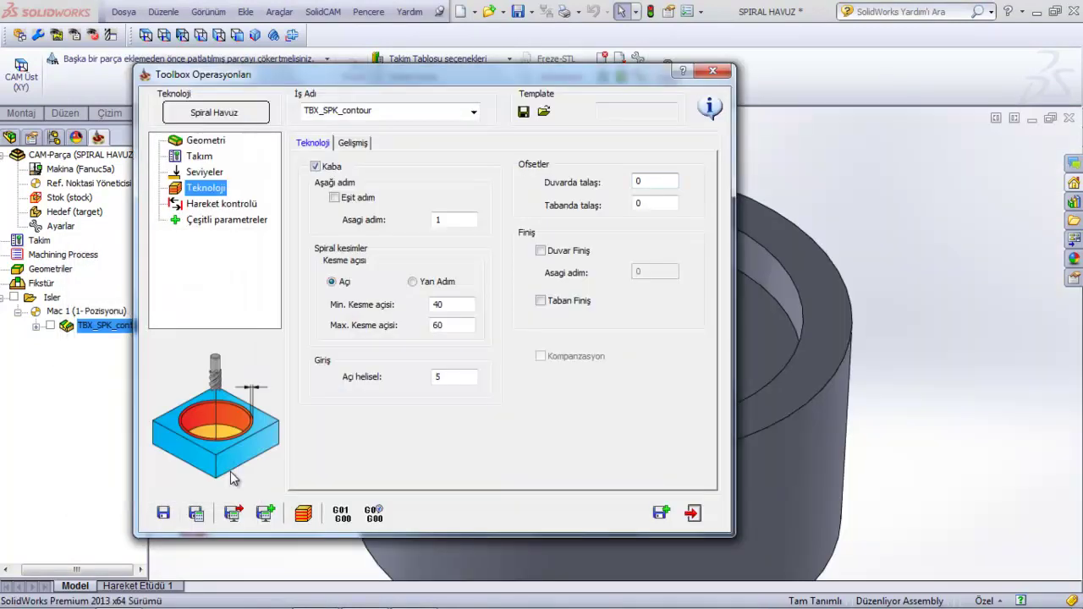
pyautogui.click(414, 283)
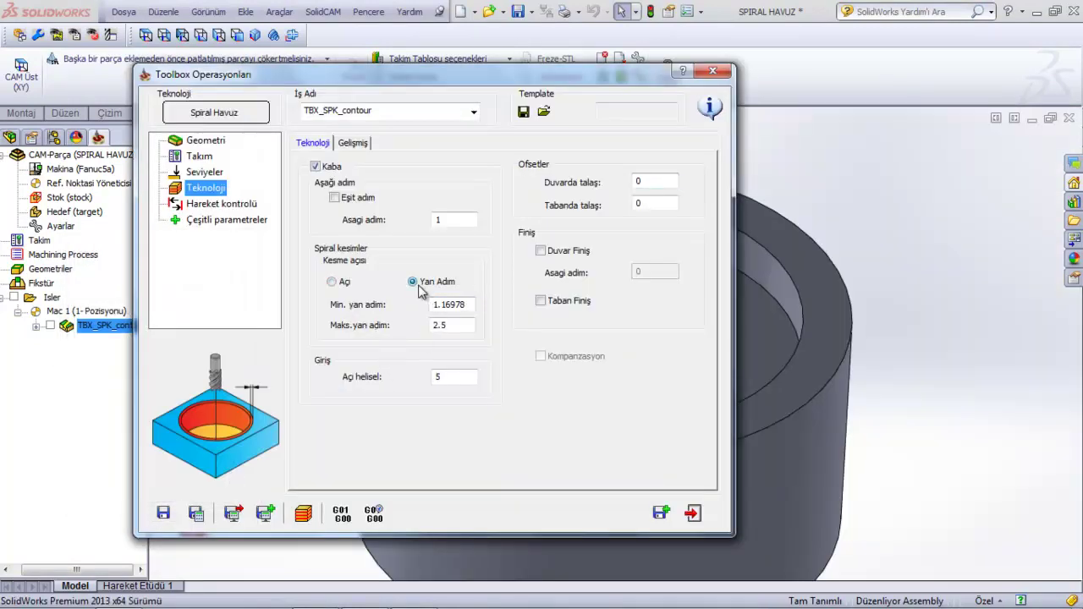
pyautogui.click(197, 514)
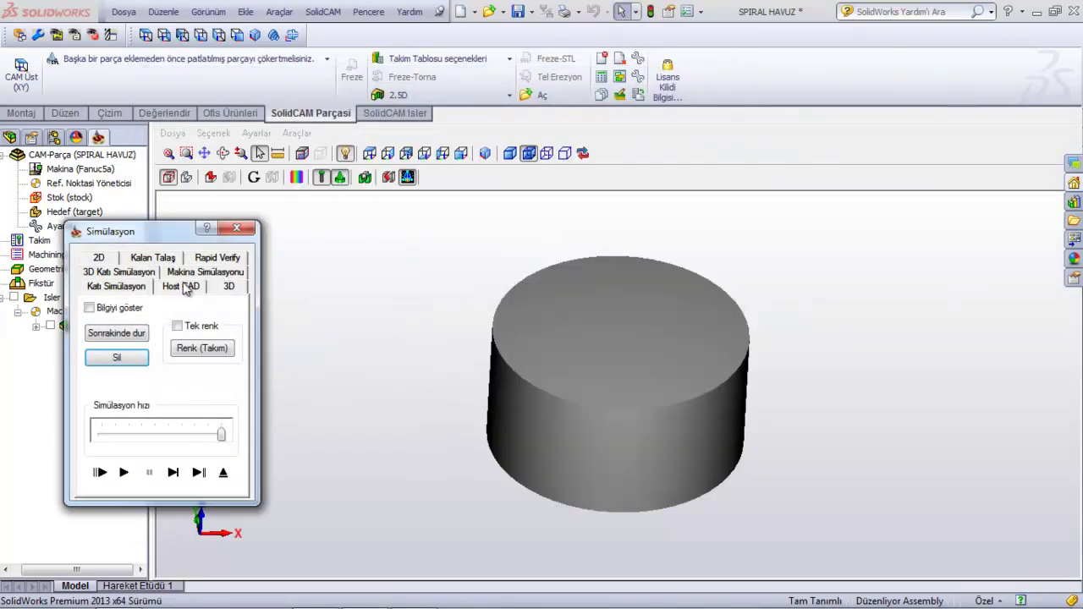
# Preview the recalculated toolpath on the part, viewing the wider-spaced spiral from above.
pyautogui.click(181, 286)
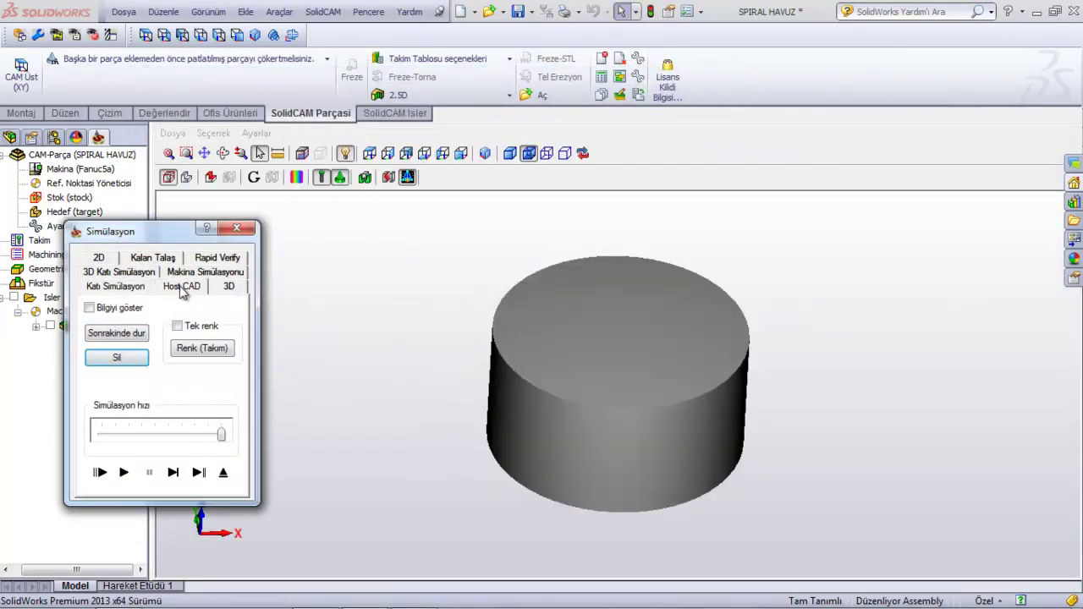
pyautogui.click(124, 474)
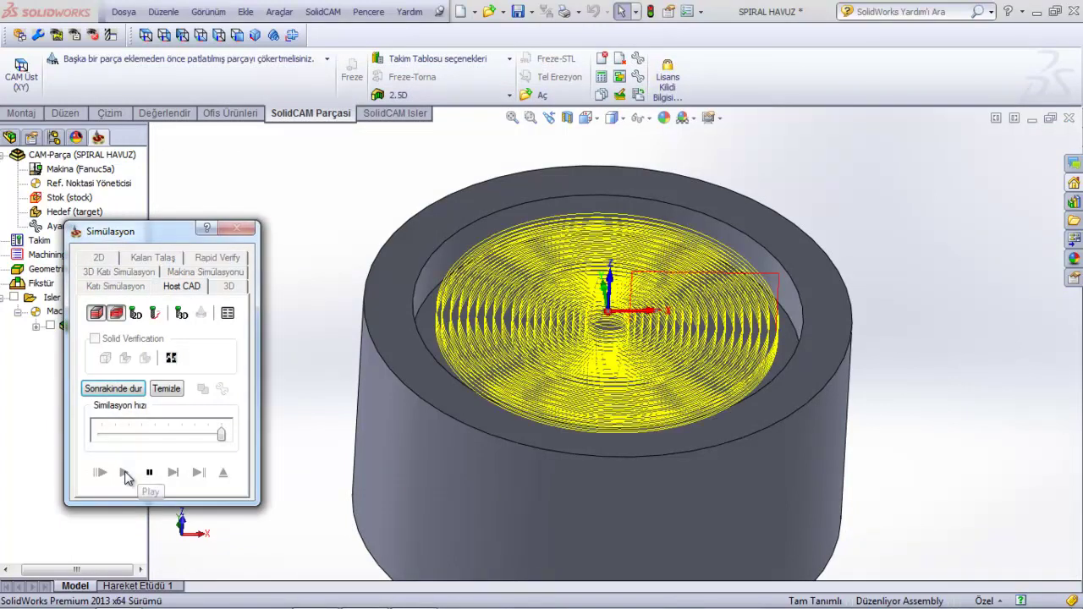
pyautogui.moveTo(474, 288)
pyautogui.mouseDown(button='middle')
pyautogui.moveTo(470, 448)
pyautogui.moveTo(480, 484)
pyautogui.mouseUp(button='middle')
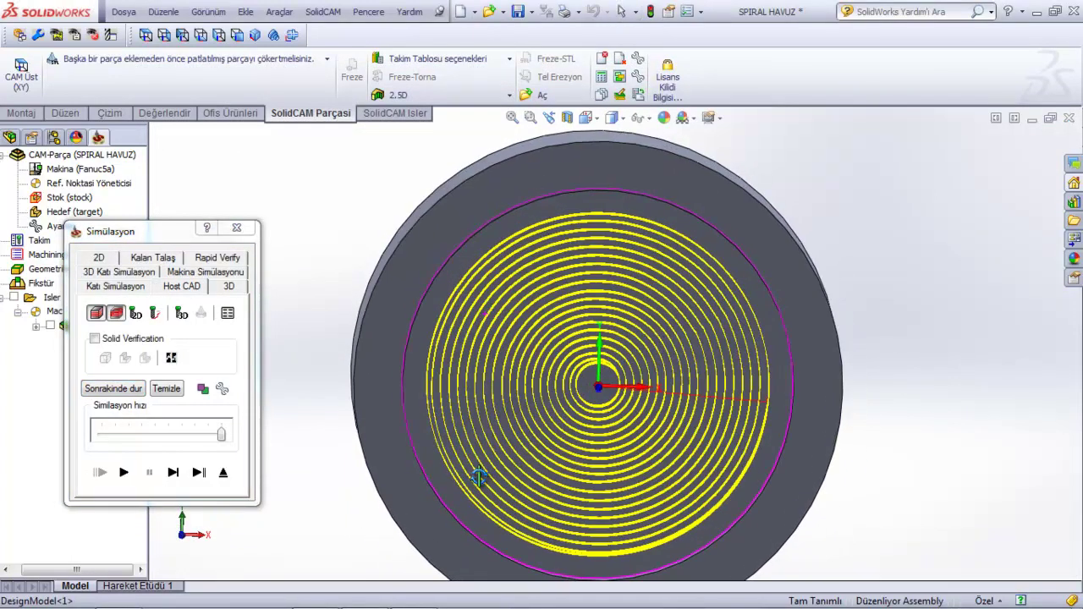
pyautogui.click(148, 36)
pyautogui.scroll(-3, 640, 352)
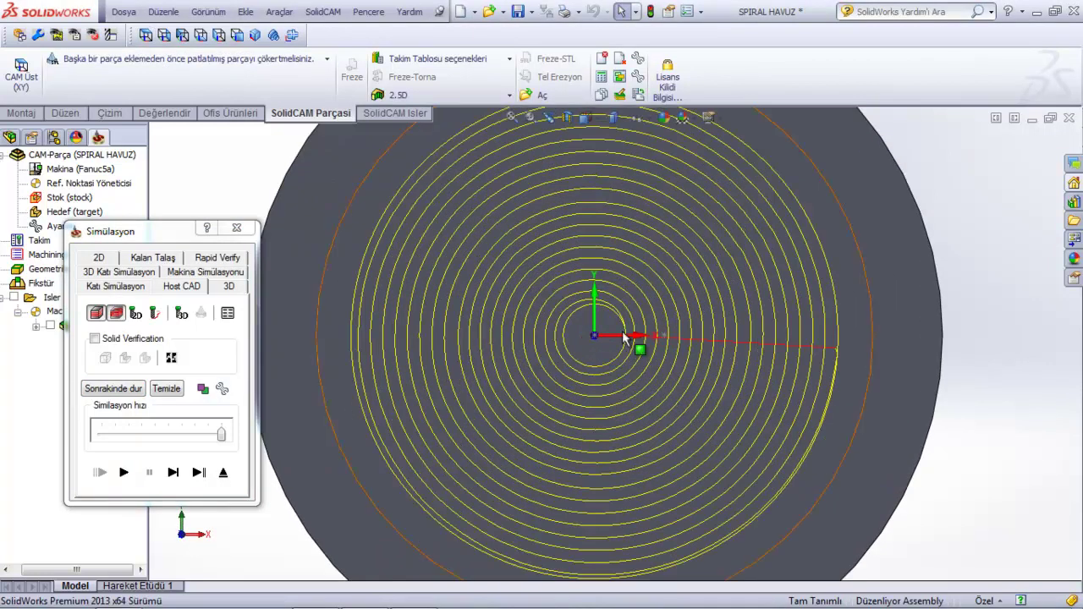
pyautogui.scroll(-2, 622, 331)
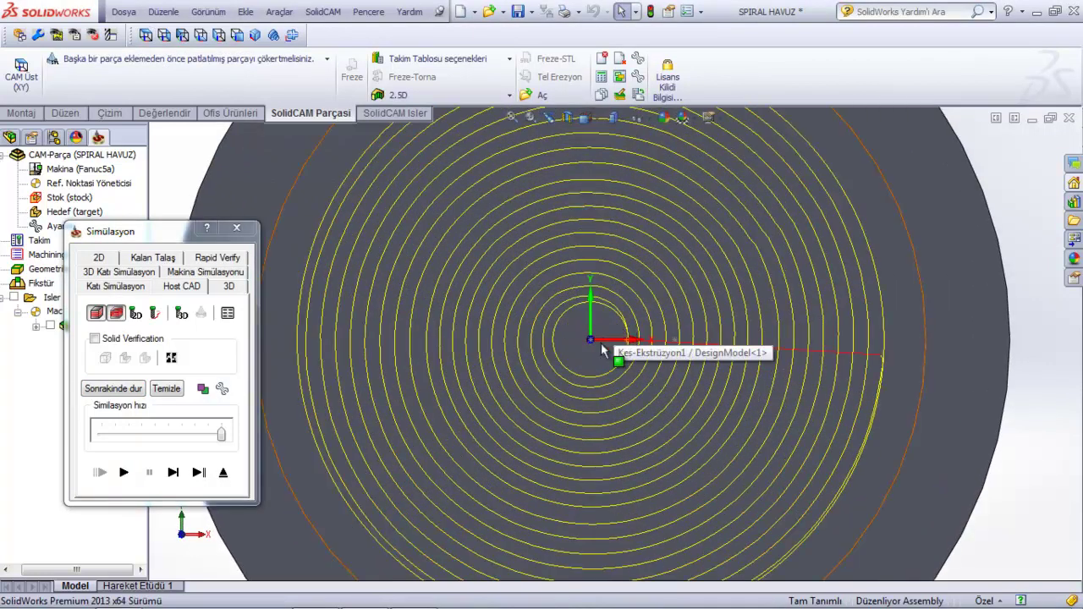
pyautogui.scroll(1, 601, 343)
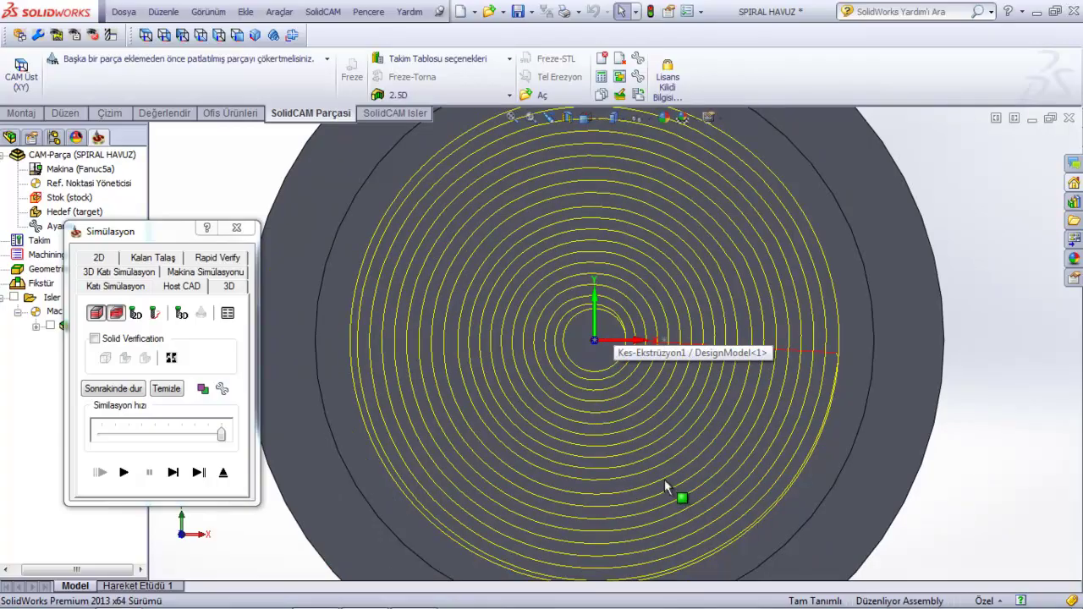
pyautogui.moveTo(889, 406)
pyautogui.mouseDown(button='middle')
pyautogui.moveTo(880, 347)
pyautogui.moveTo(895, 426)
pyautogui.mouseUp(button='middle')
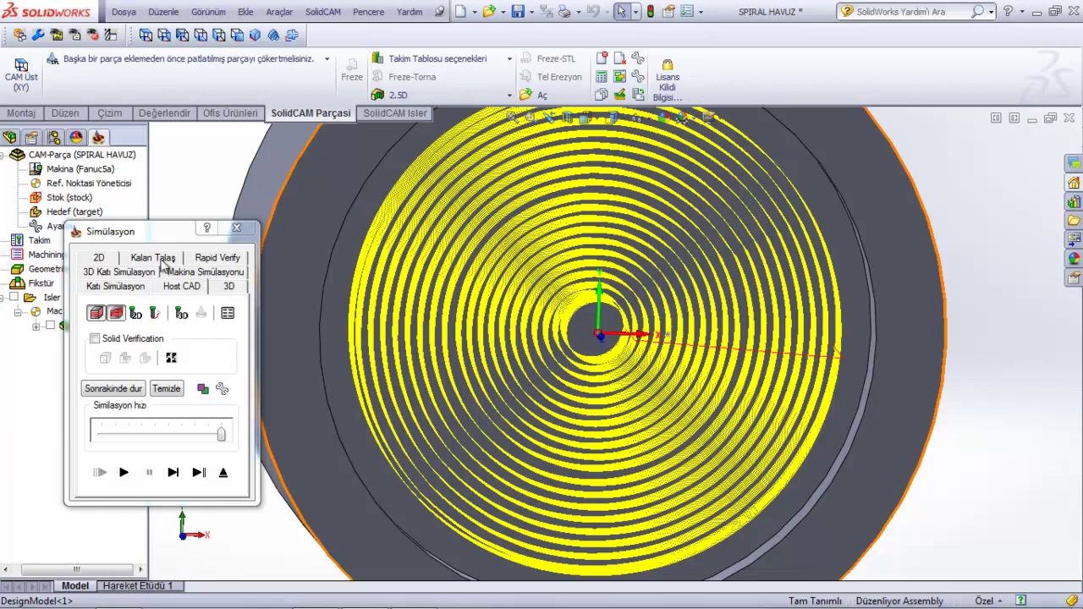
# Single-step the tool into the green stock in solid simulation, then play the full side-step spiral cut.
pyautogui.click(119, 287)
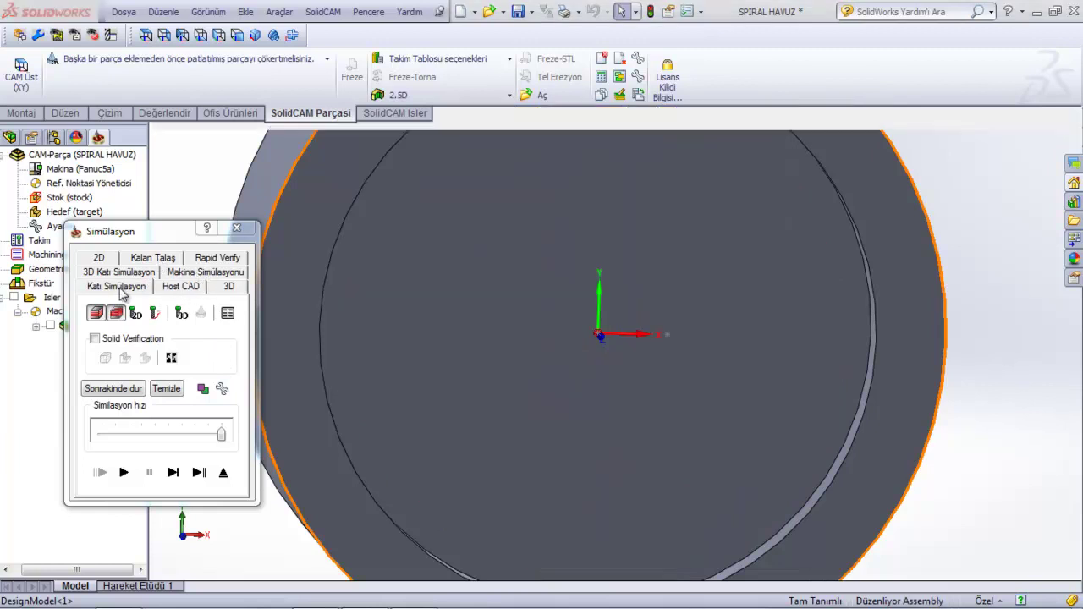
pyautogui.click(172, 472)
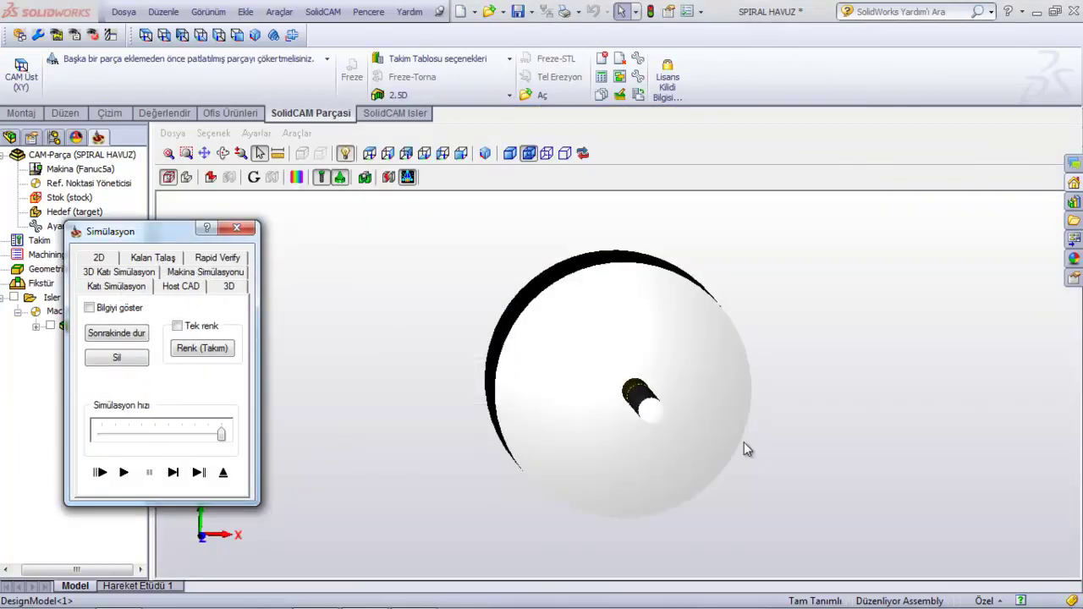
pyautogui.moveTo(643, 449); pyautogui.dragTo(637, 398, button='middle')
pyautogui.scroll(-5, 629, 479)
pyautogui.scroll(3, 627, 481)
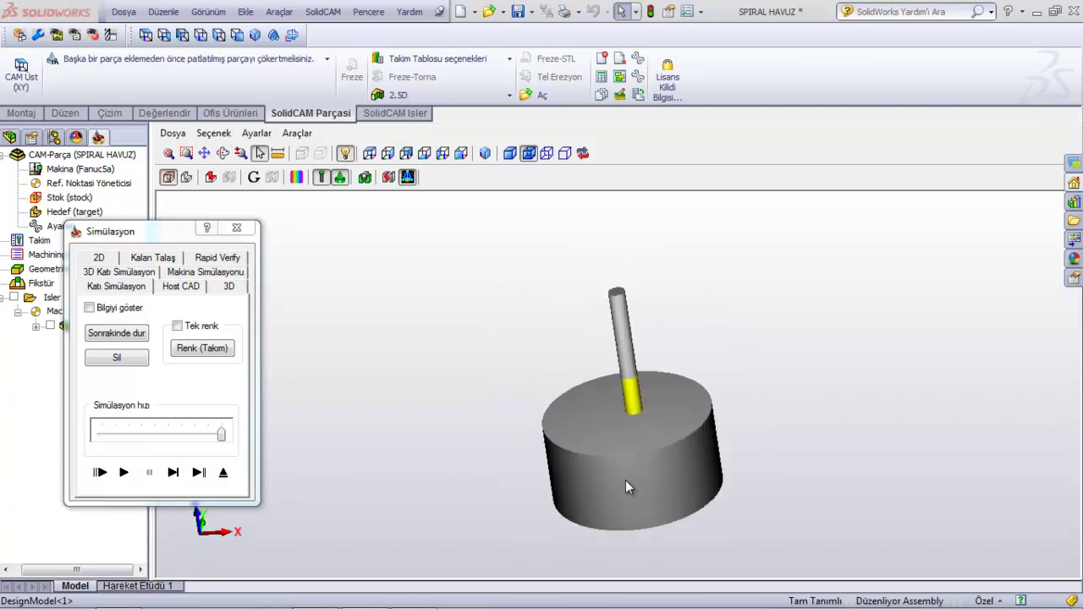
pyautogui.click(620, 463)
pyautogui.scroll(3, 620, 464)
pyautogui.click(171, 472)
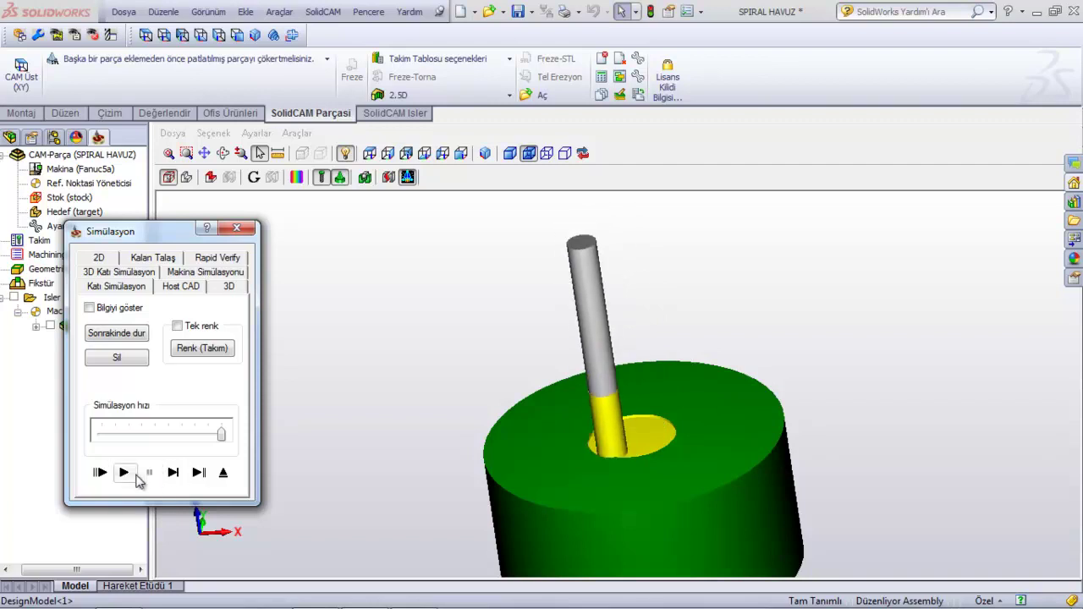
pyautogui.click(125, 473)
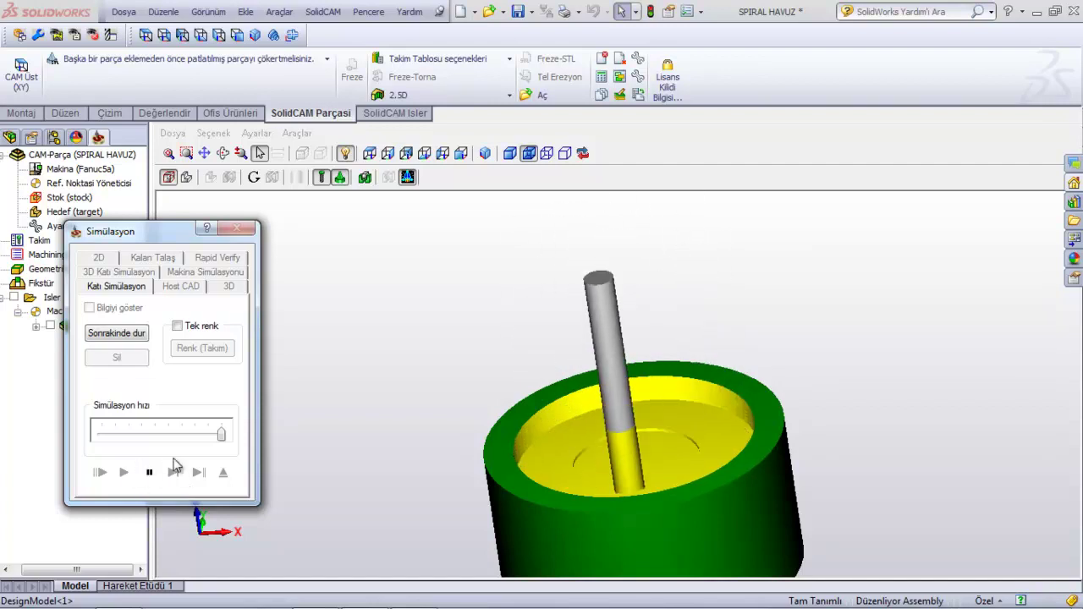
# Replay the spiral toolpath preview and snap to a centred top view of the cup.
pyautogui.click(175, 288)
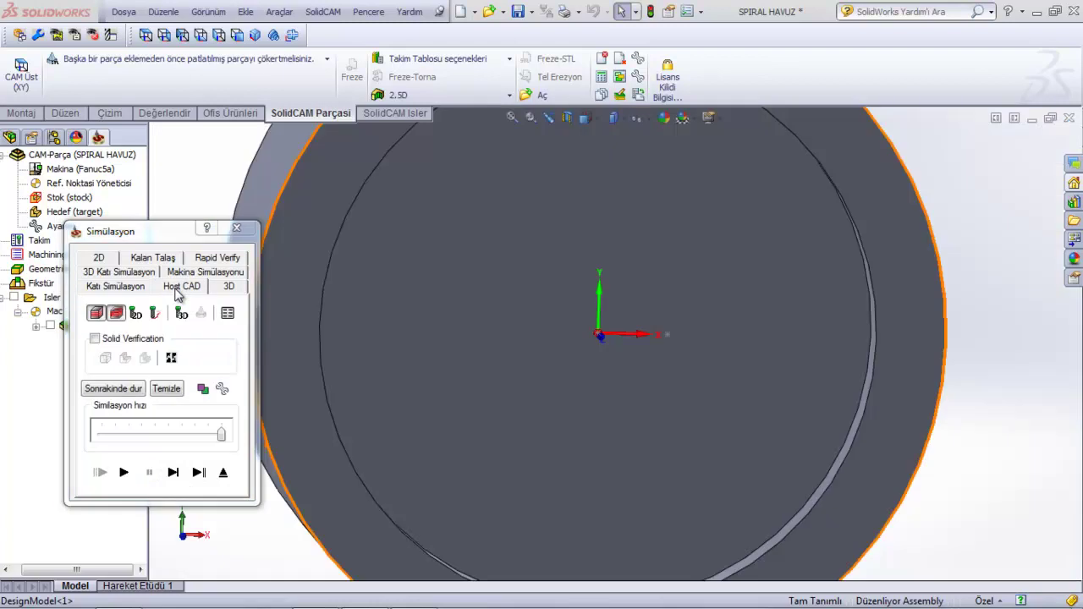
pyautogui.click(124, 472)
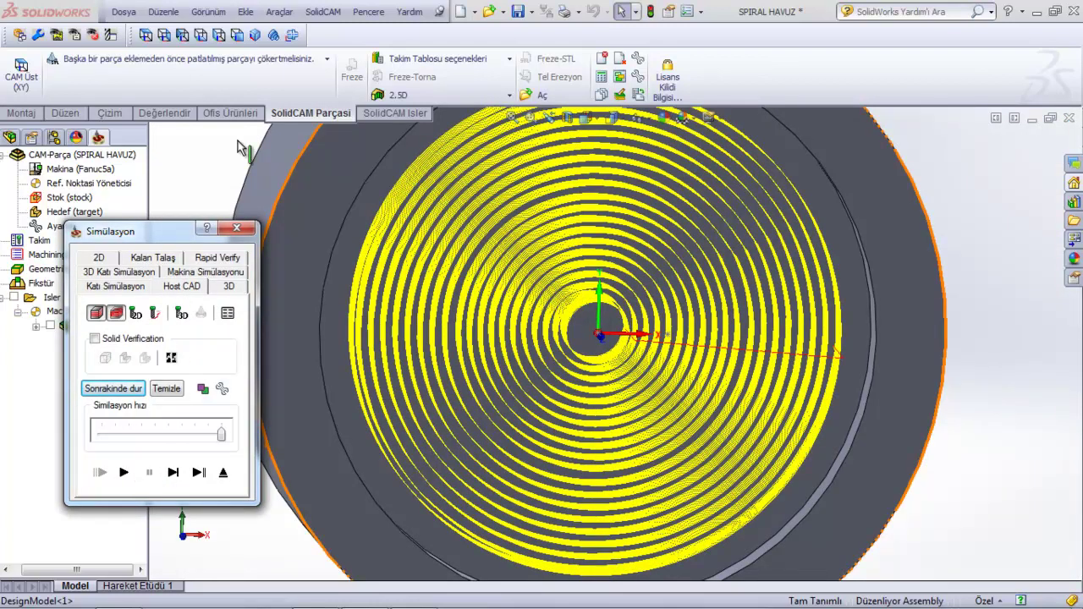
pyautogui.click(145, 35)
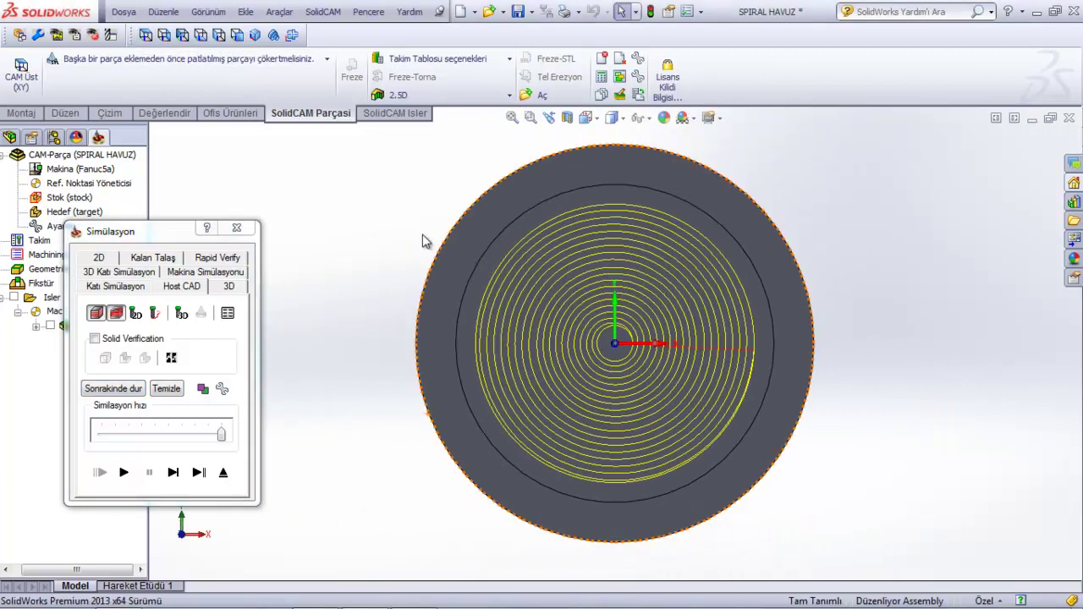
pyautogui.scroll(-2, 613, 345)
pyautogui.scroll(-2, 648, 364)
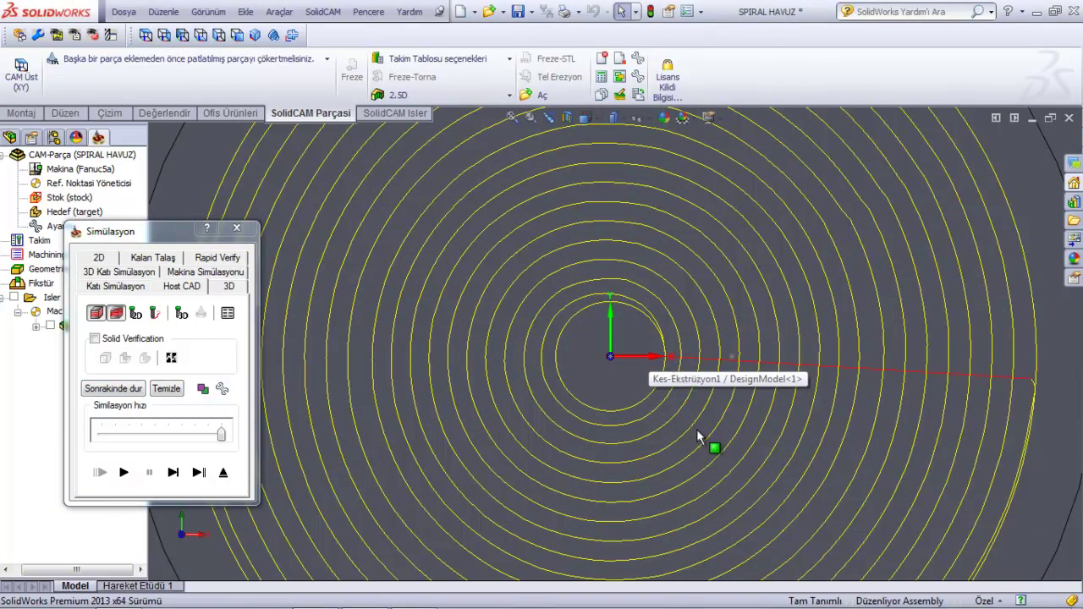
# Tilt and zoom to check the spiral passes reach the outer wall, then exit the simulation.
pyautogui.moveTo(953, 362)
pyautogui.mouseDown(button='middle')
pyautogui.moveTo(866, 364)
pyautogui.moveTo(862, 382)
pyautogui.moveTo(775, 356)
pyautogui.moveTo(777, 378)
pyautogui.moveTo(766, 337)
pyautogui.mouseUp(button='middle')
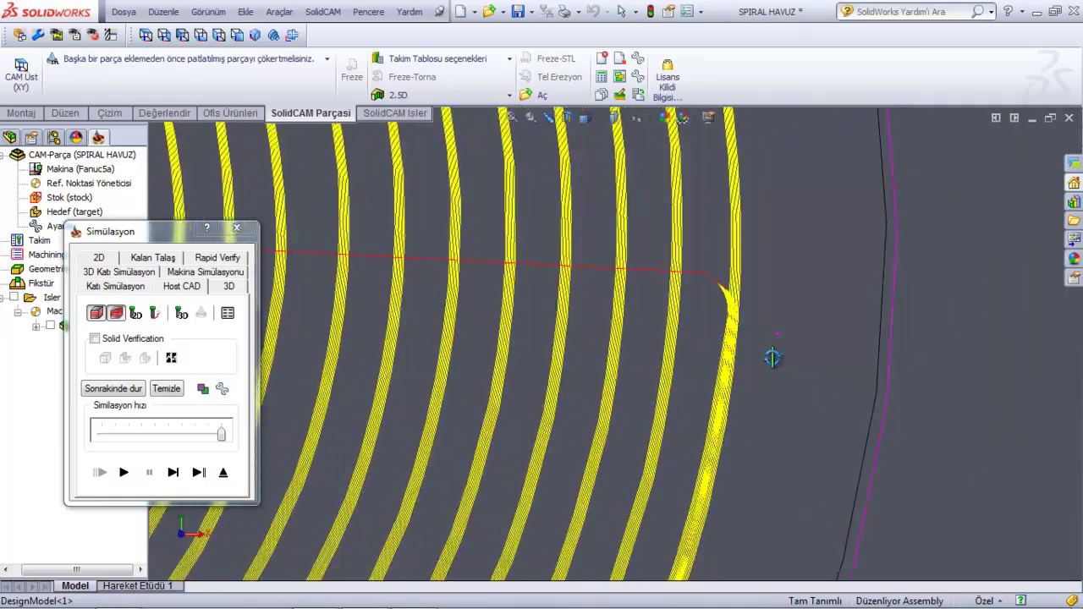
pyautogui.scroll(5, 766, 334)
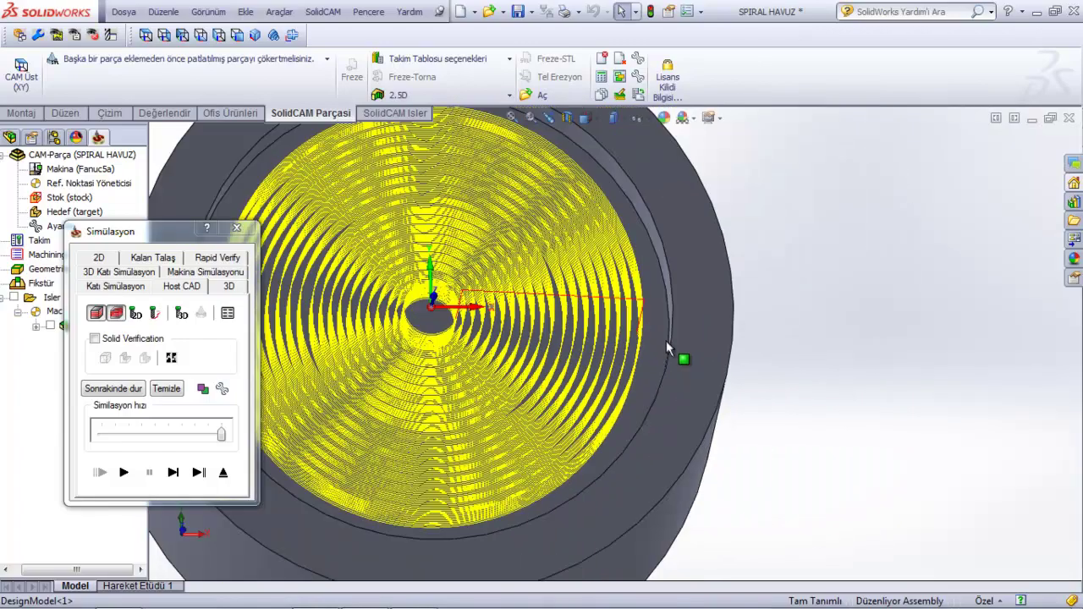
pyautogui.scroll(2, 668, 340)
pyautogui.scroll(-1, 551, 330)
pyautogui.scroll(-5, 525, 334)
pyautogui.scroll(-2, 524, 334)
pyautogui.scroll(-2, 776, 327)
pyautogui.scroll(-1, 780, 322)
pyautogui.scroll(-1, 781, 320)
pyautogui.moveTo(781, 320); pyautogui.dragTo(760, 399, button='middle')
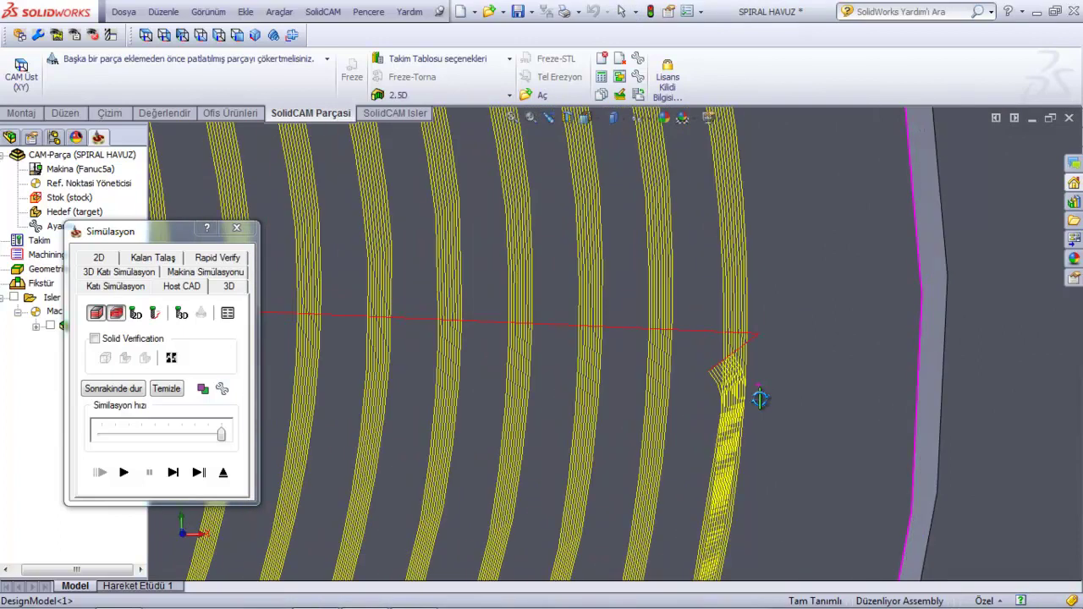
pyautogui.moveTo(759, 401); pyautogui.dragTo(760, 298, button='middle')
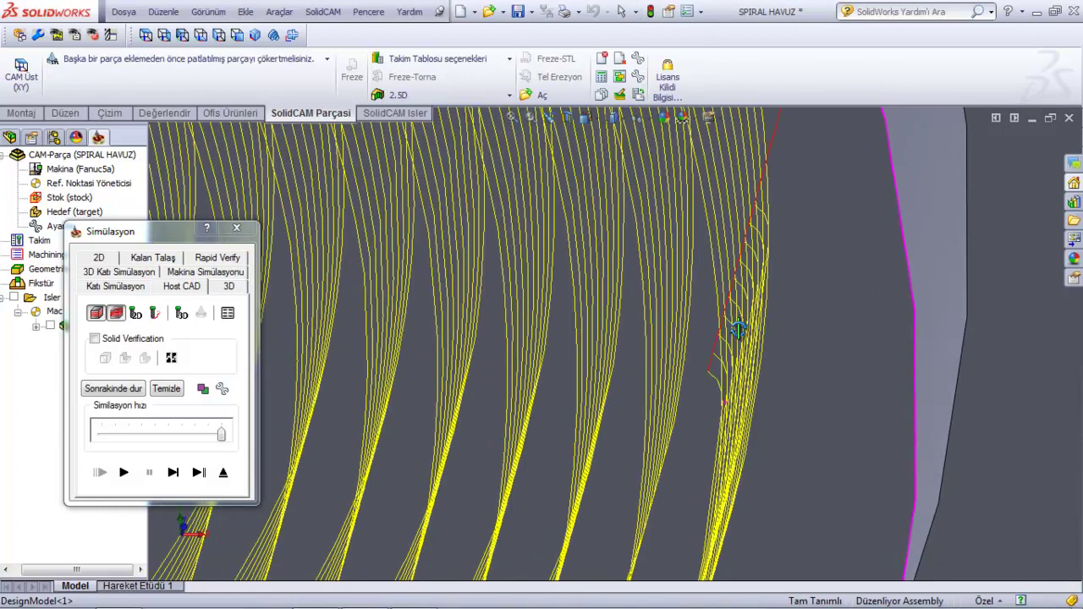
pyautogui.click(225, 474)
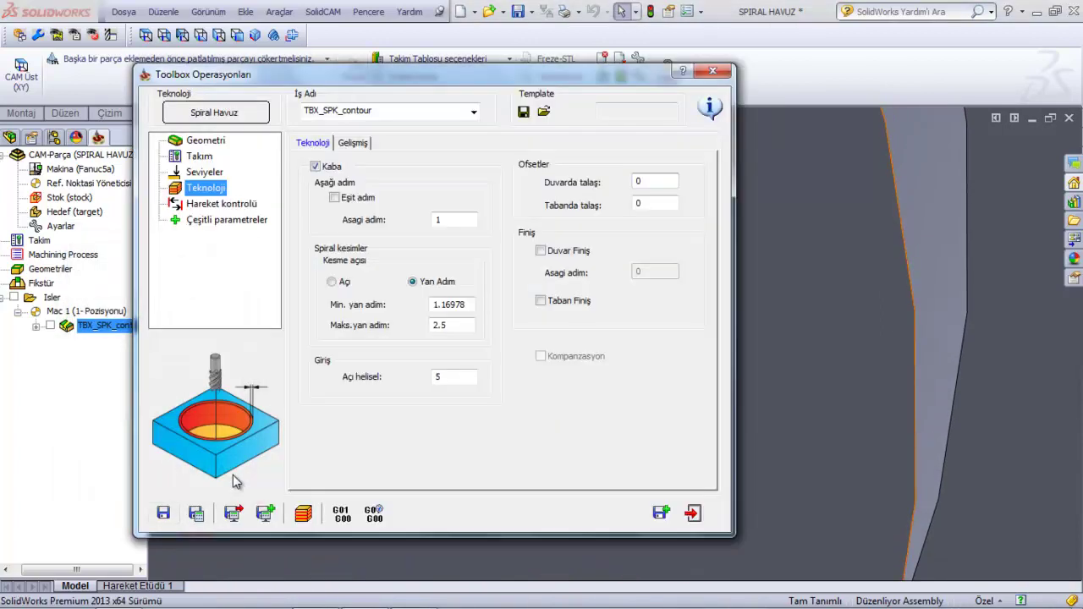
# Define spiral cuts by cutting angle (40–60) and leave 1 on wall and floor.
pyautogui.click(333, 282)
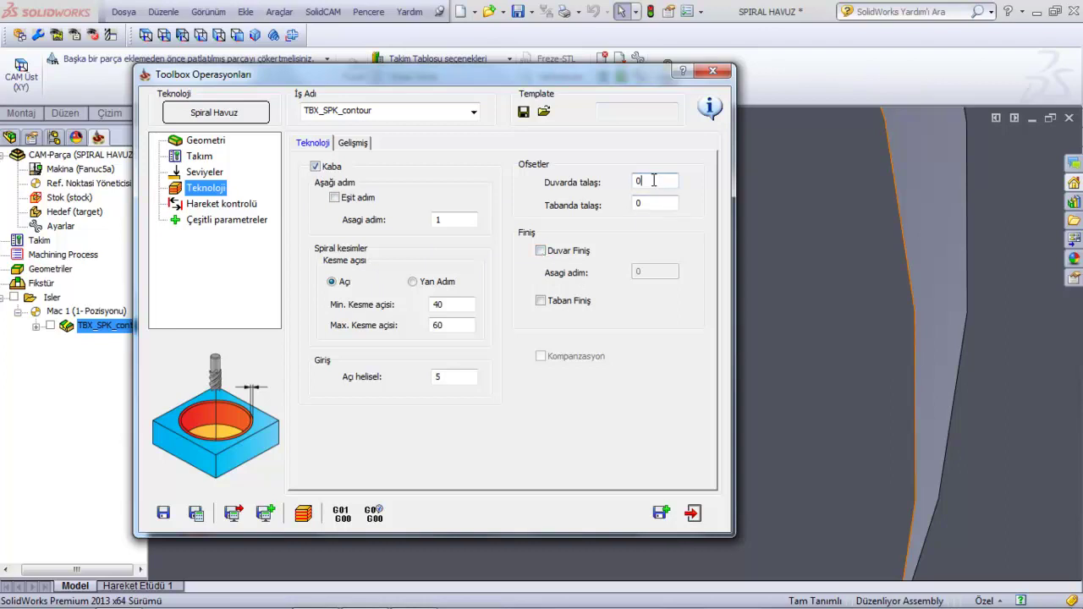
pyautogui.click(657, 207)
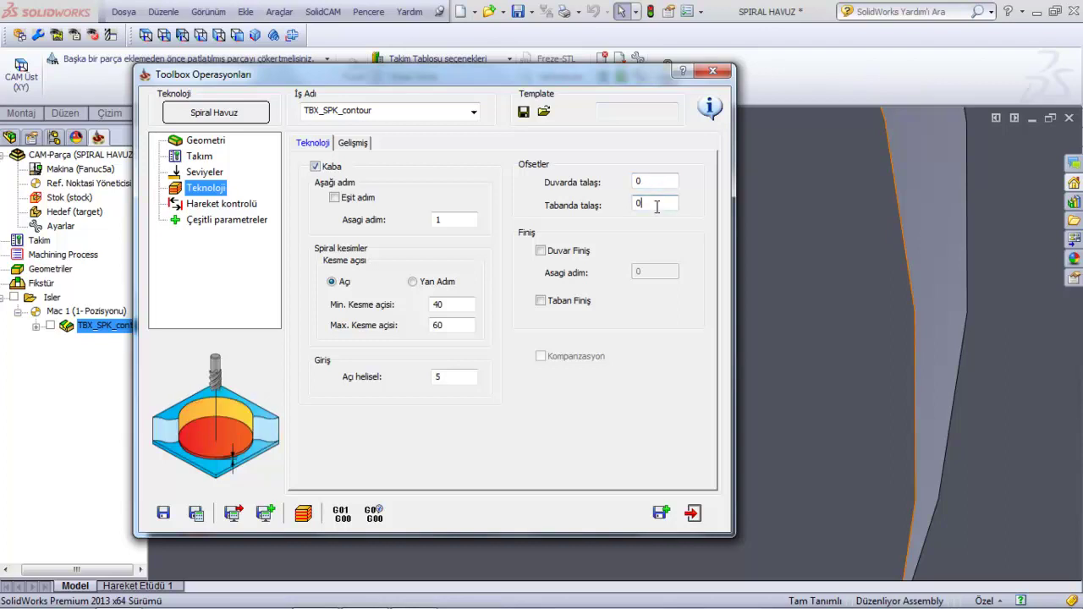
pyautogui.click(656, 184)
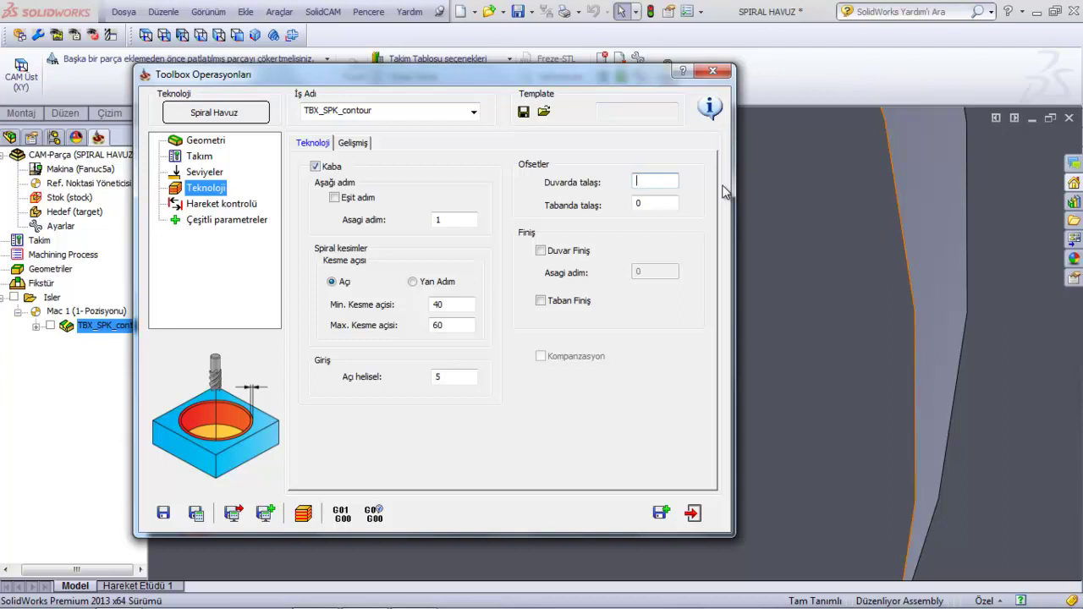
pyautogui.click(663, 204)
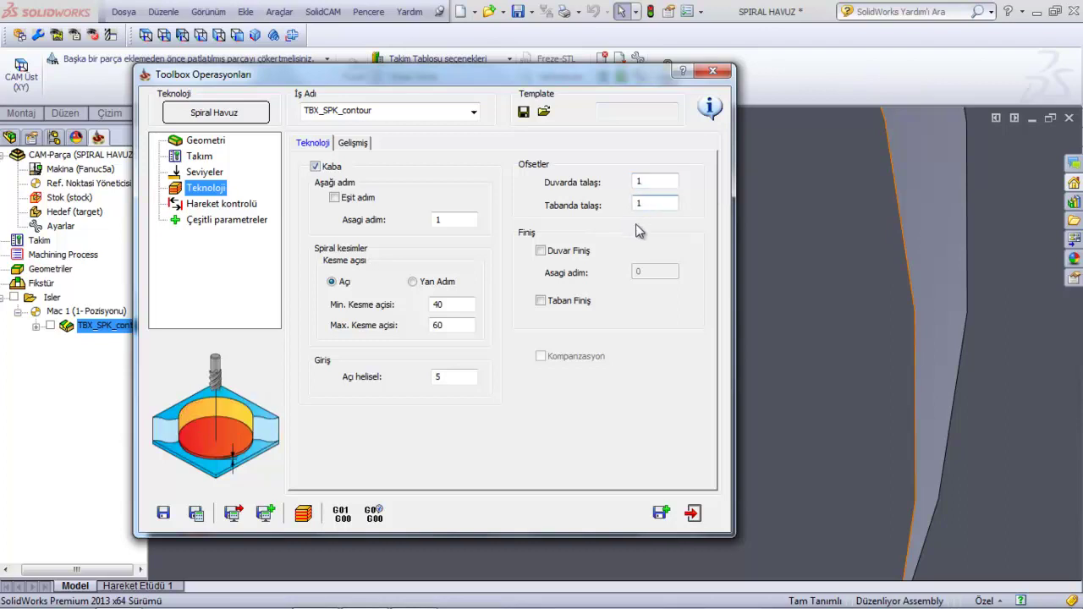
pyautogui.write('1')
# Enable wall finishing (step down 0), floor finishing and compensation, then save, recalculate and simulate.
pyautogui.click(541, 251)
pyautogui.click(540, 301)
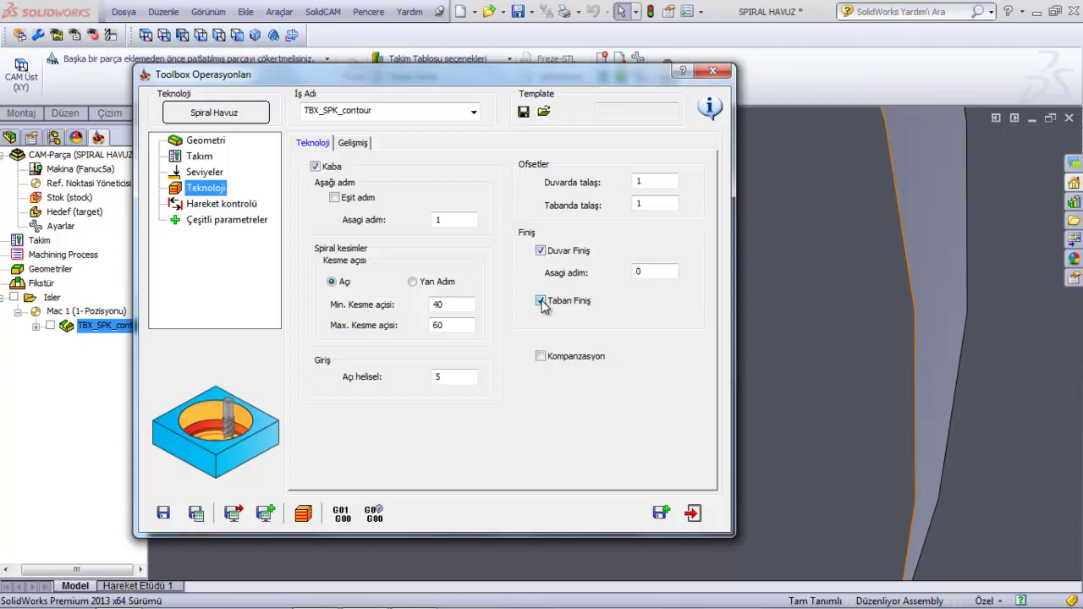
pyautogui.click(658, 270)
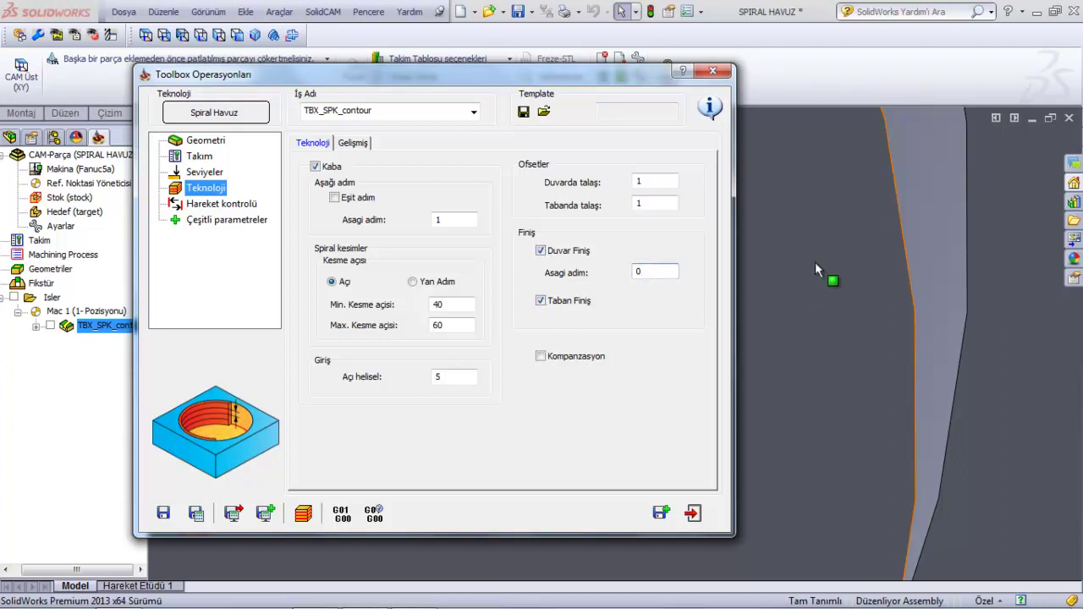
pyautogui.click(542, 357)
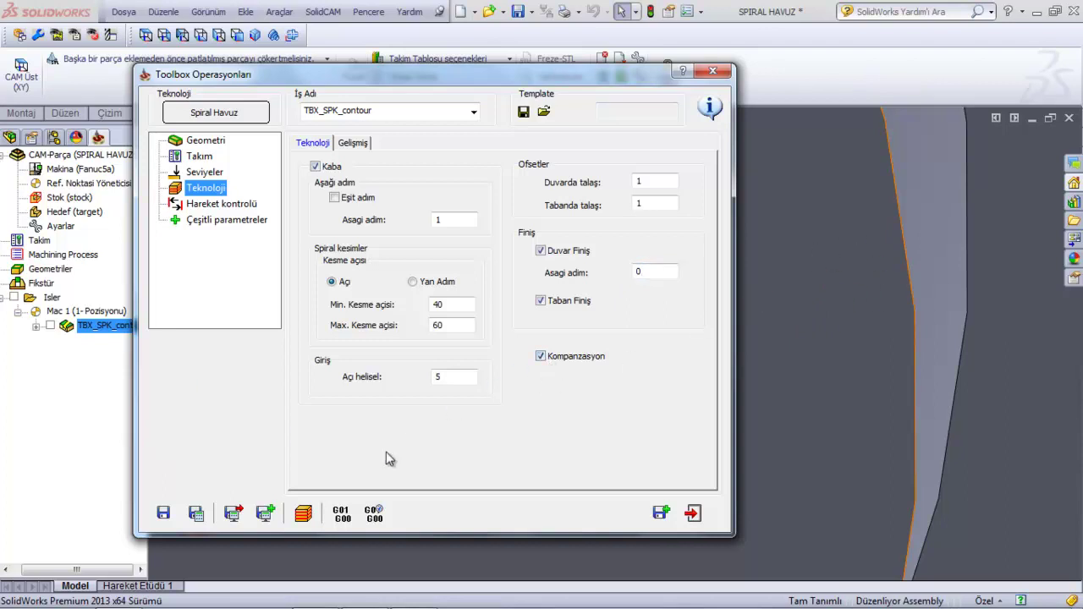
pyautogui.click(196, 513)
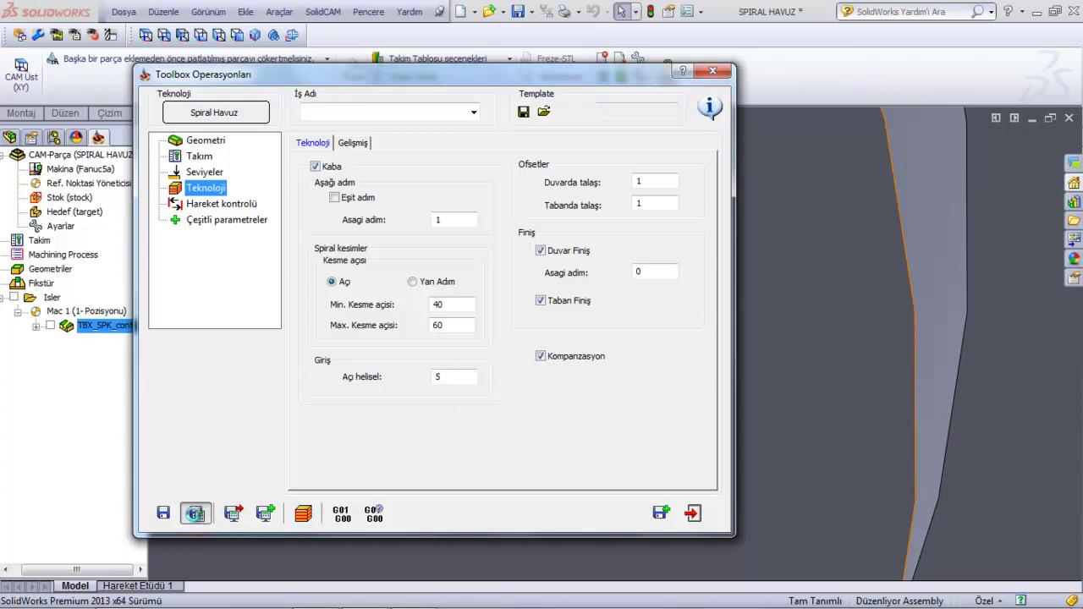
pyautogui.click(303, 512)
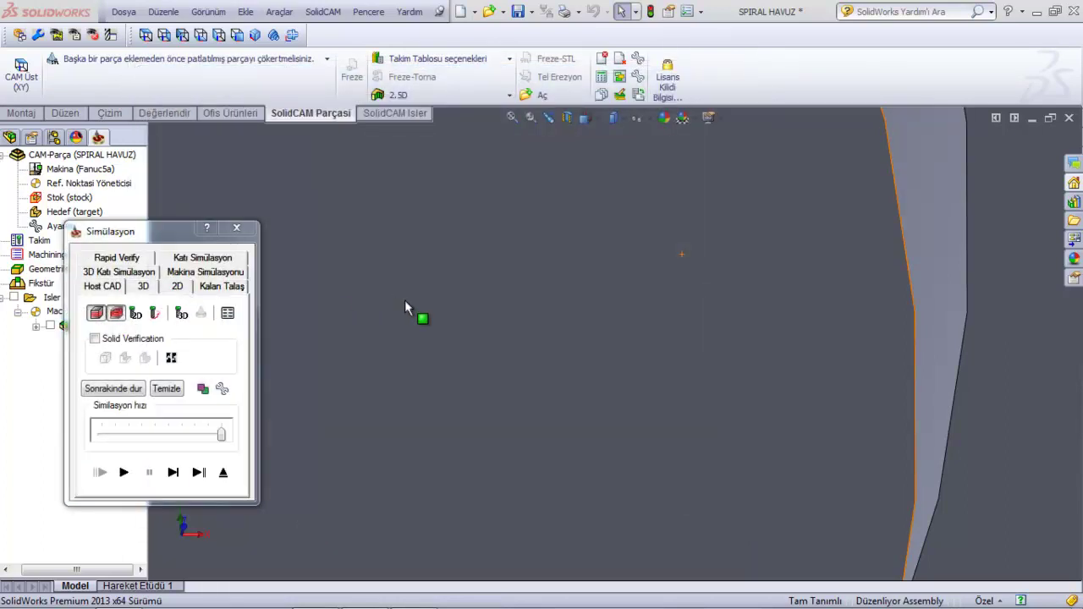
# Fit the cup in view, play the recalculated spiral toolpath and orbit to a tilted view.
pyautogui.press('f')
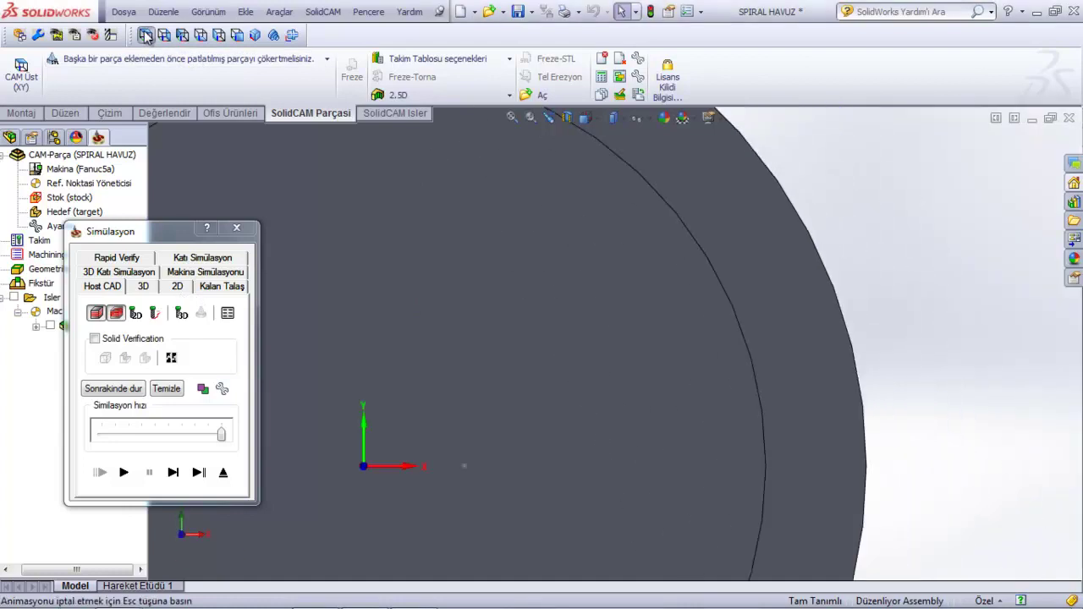
pyautogui.scroll(-2, 499, 309)
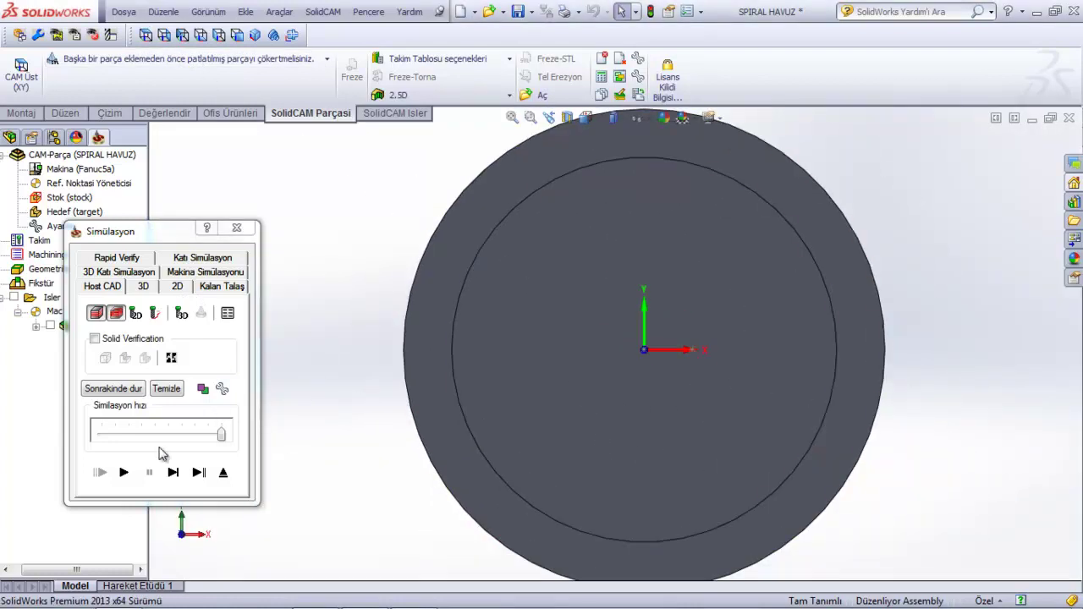
pyautogui.click(124, 473)
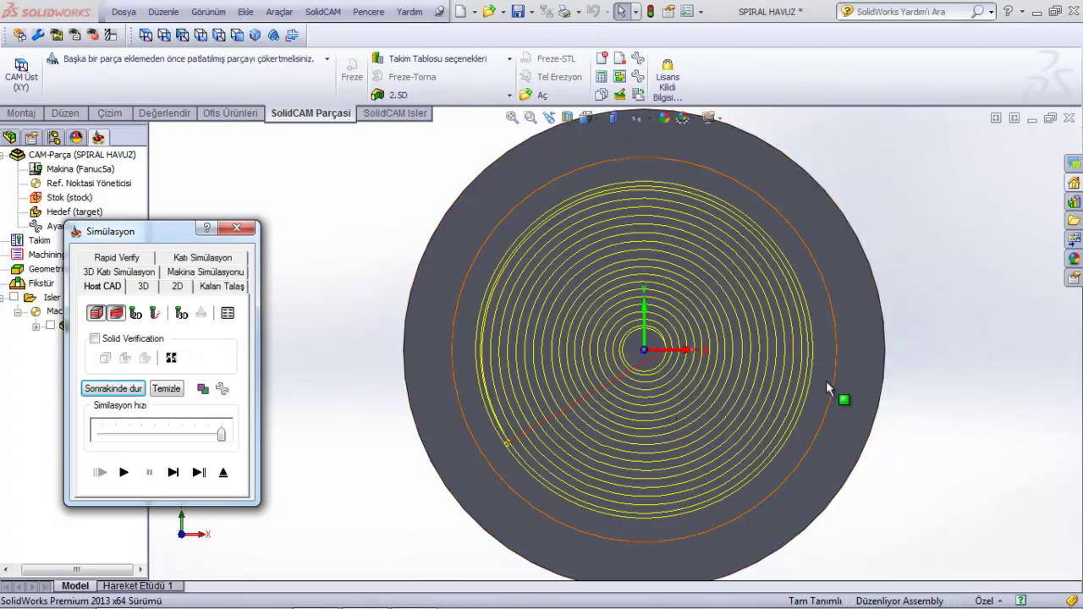
pyautogui.scroll(-1, 624, 382)
pyautogui.moveTo(733, 429)
pyautogui.mouseDown(button='middle')
pyautogui.moveTo(732, 313)
pyautogui.moveTo(733, 451)
pyautogui.moveTo(738, 436)
pyautogui.mouseUp(button='middle')
pyautogui.press('Escape')
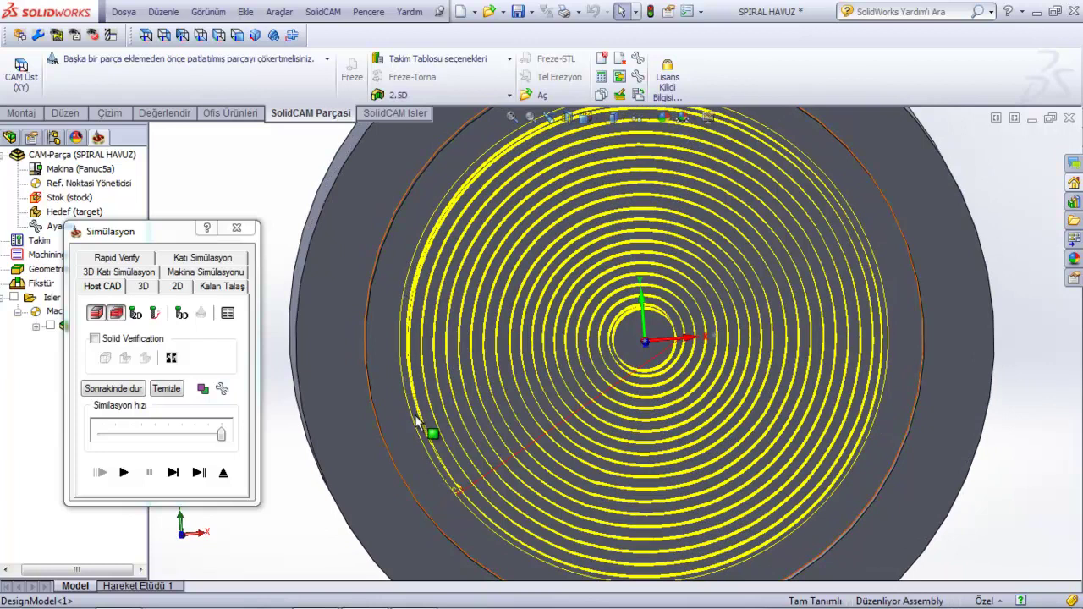
# Switch to the Katı Simülasyon solid simulation showing the uncut white stock.
pyautogui.scroll(-2, 457, 403)
pyautogui.scroll(-2, 457, 403)
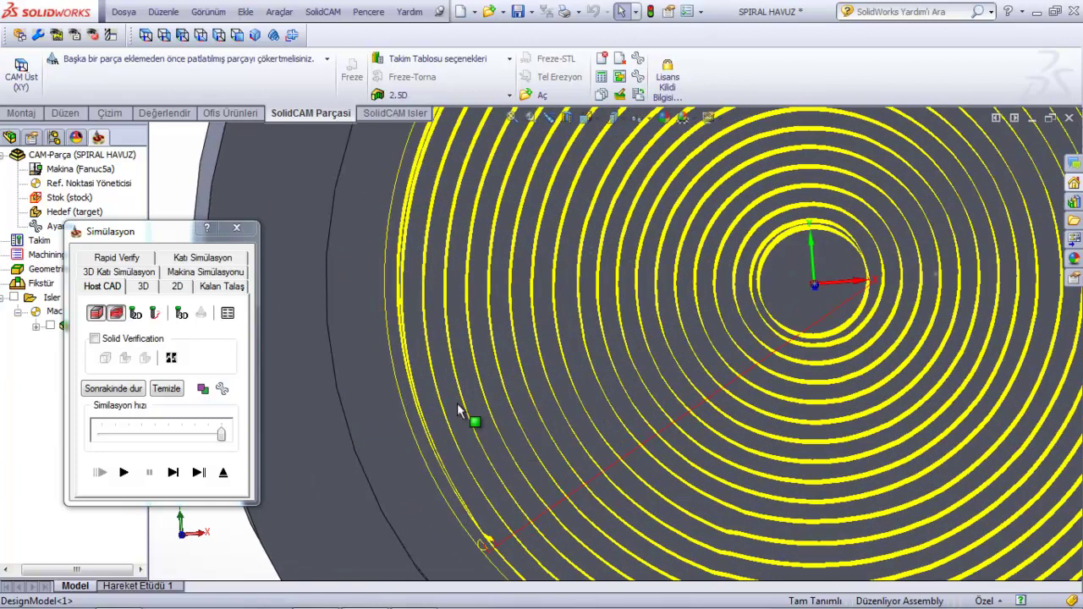
pyautogui.scroll(2, 457, 403)
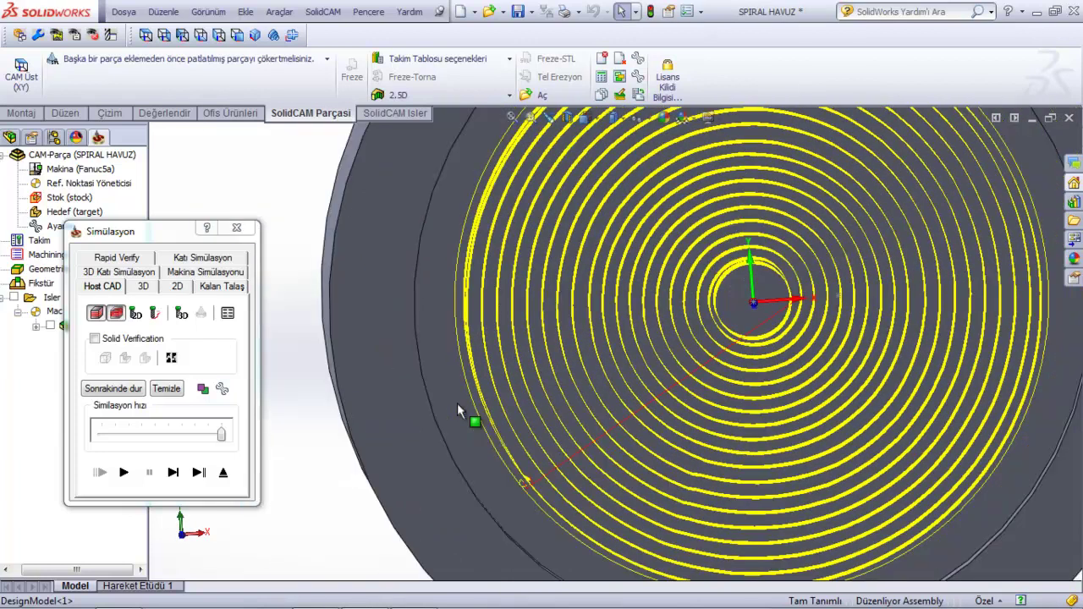
pyautogui.click(197, 259)
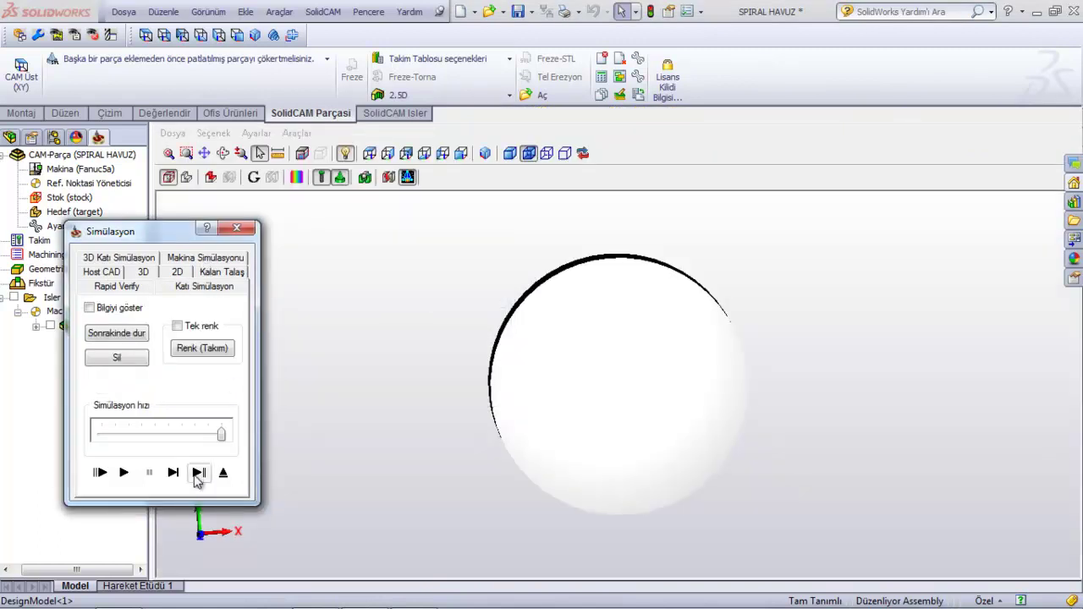
# Run the solid simulation, viewing the machined cup in a single colour from the side.
pyautogui.click(197, 474)
pyautogui.moveTo(606, 423); pyautogui.dragTo(613, 467)
pyautogui.click(187, 332)
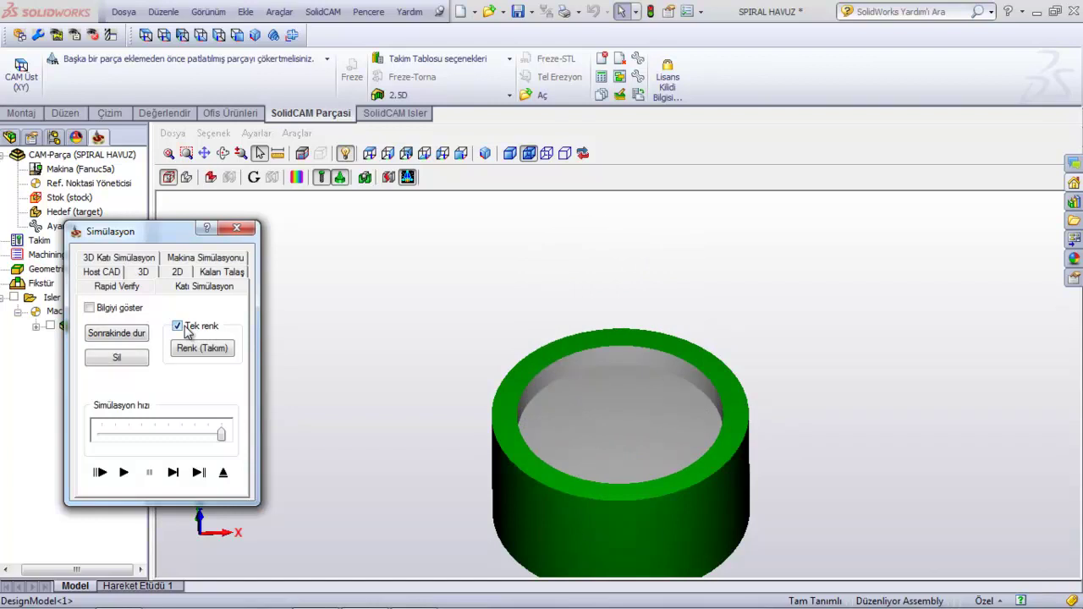
pyautogui.moveTo(411, 362)
pyautogui.mouseDown(button='middle')
pyautogui.moveTo(464, 391)
pyautogui.moveTo(416, 367)
pyautogui.moveTo(378, 394)
pyautogui.moveTo(406, 429)
pyautogui.moveTo(402, 350)
pyautogui.mouseUp(button='middle')
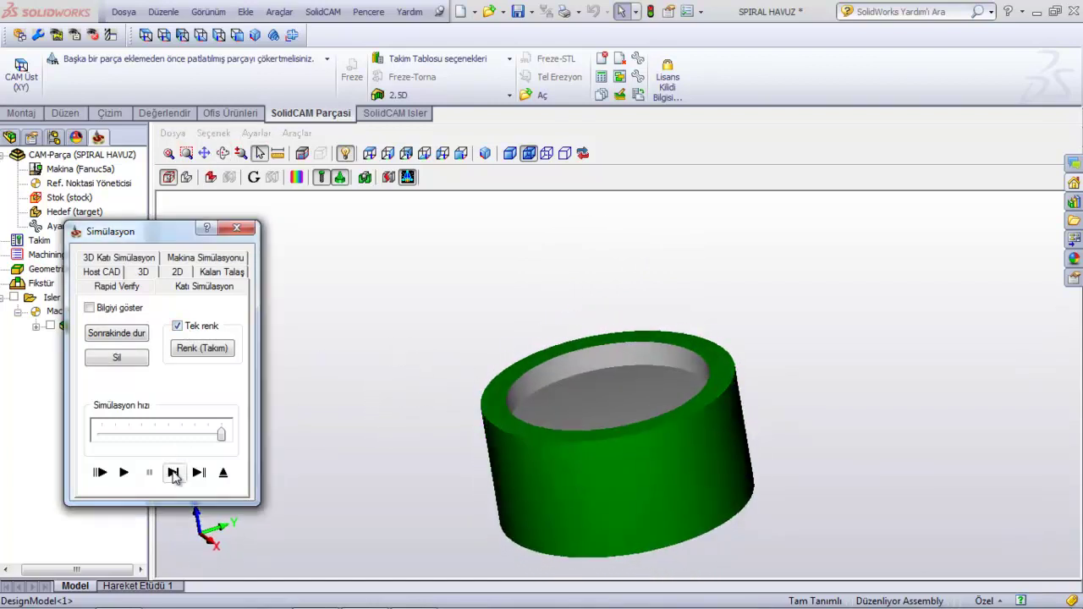
pyautogui.click(224, 473)
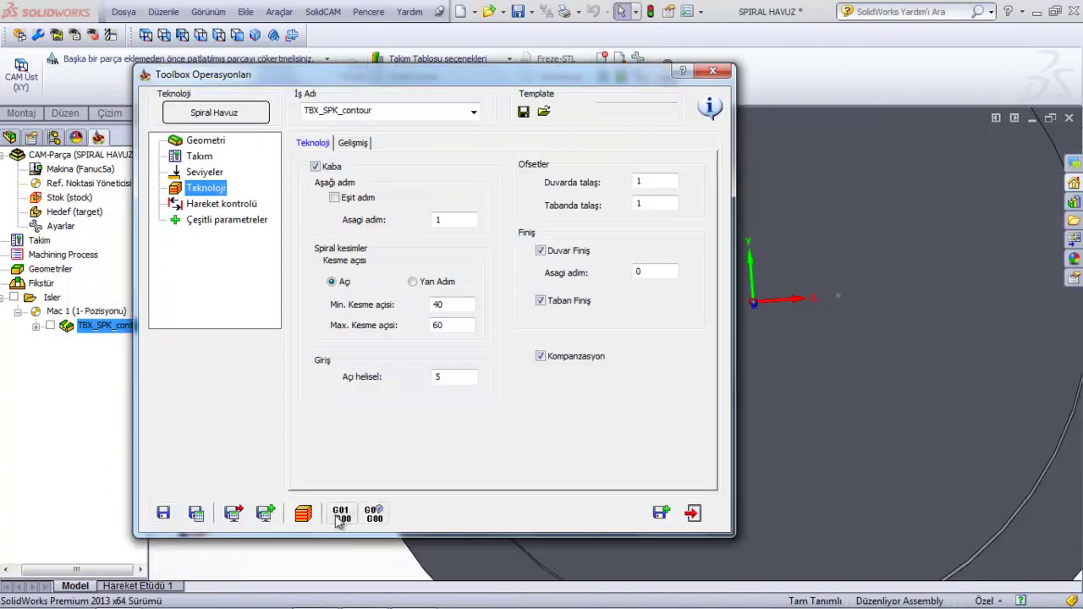
# Rerun the solid simulation with Bilgiyi göster showing position, feed and time, then exit.
pyautogui.click(303, 513)
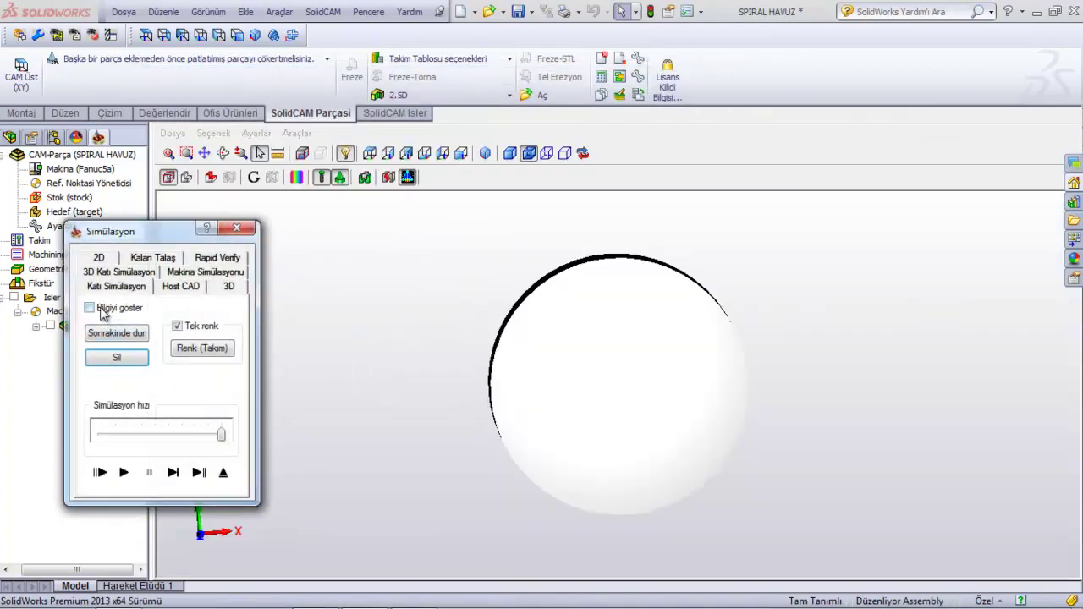
pyautogui.click(97, 310)
pyautogui.click(89, 308)
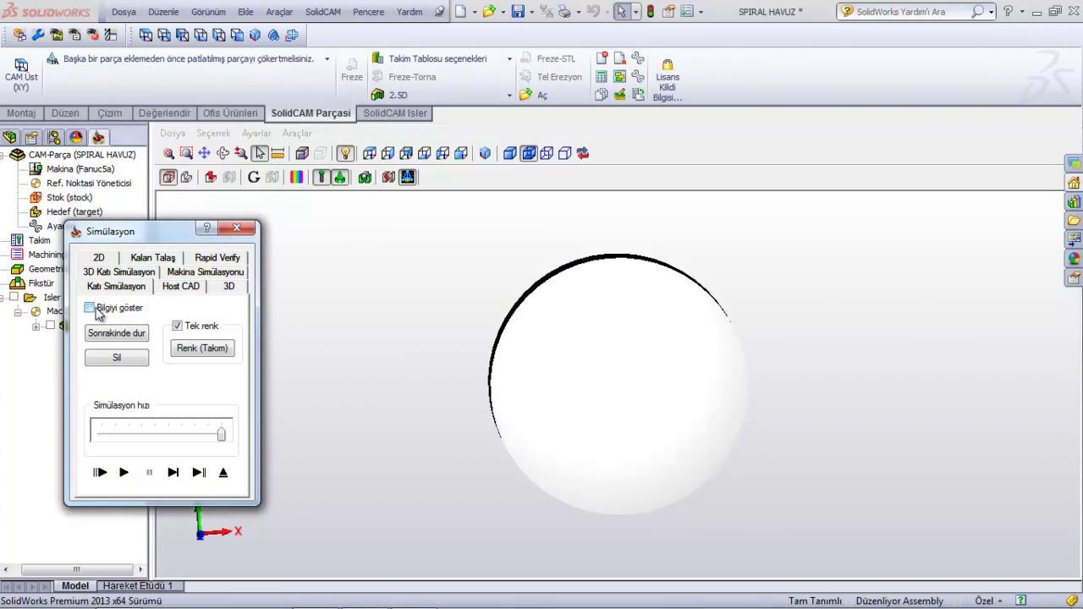
pyautogui.click(124, 473)
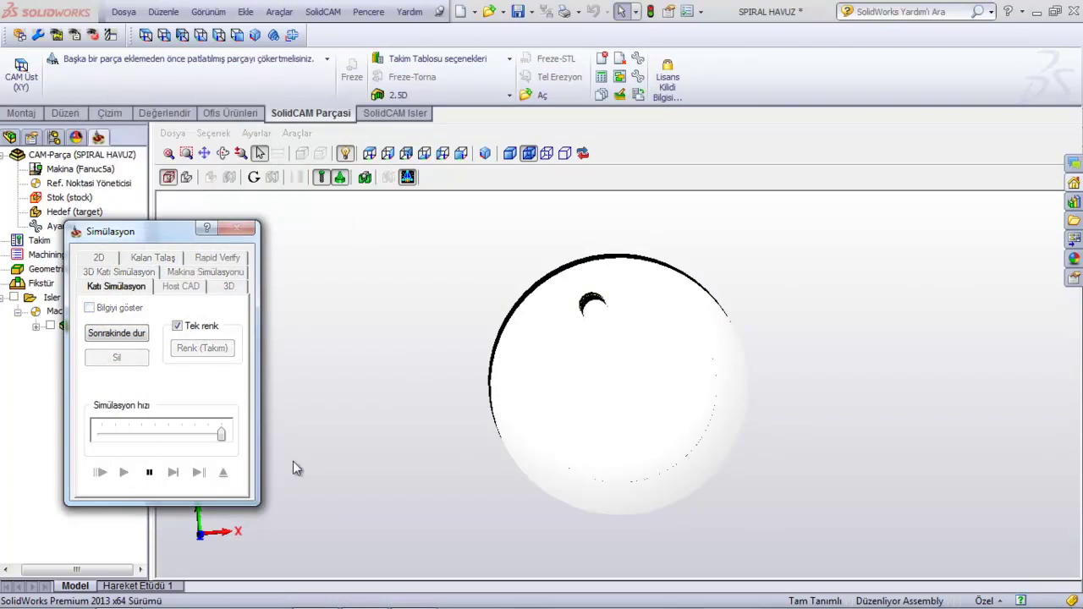
pyautogui.moveTo(562, 422)
pyautogui.mouseDown(button='middle')
pyautogui.moveTo(554, 381)
pyautogui.moveTo(569, 437)
pyautogui.mouseUp(button='middle')
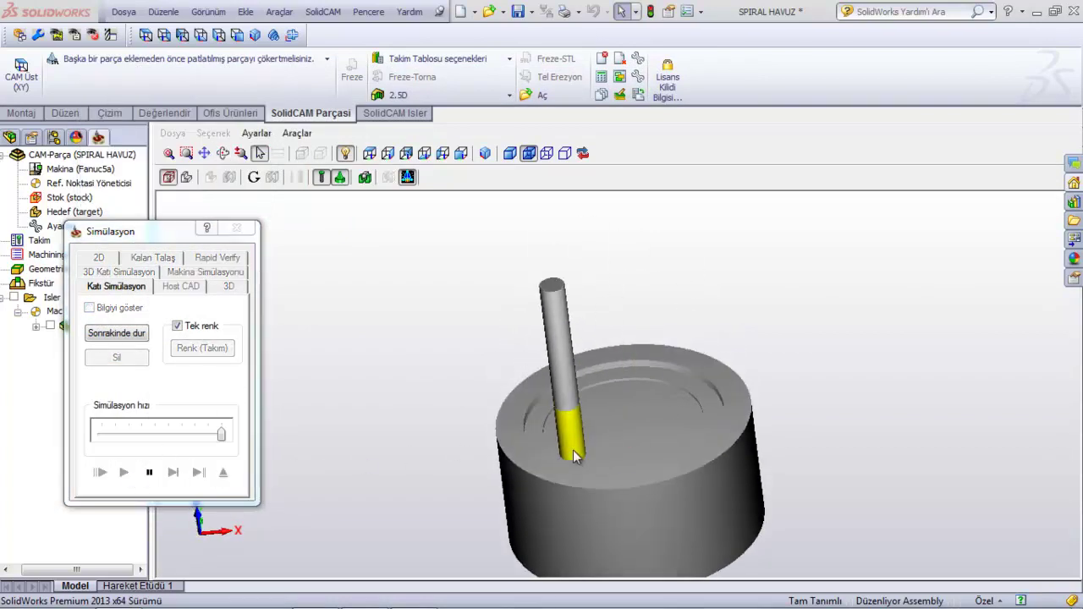
pyautogui.scroll(2, 567, 504)
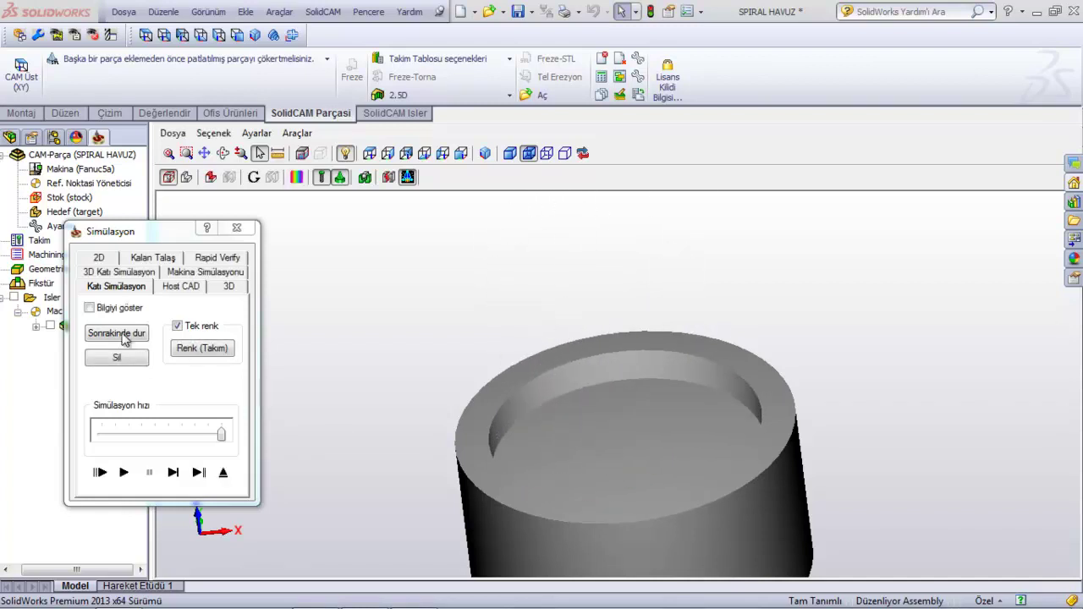
pyautogui.click(90, 308)
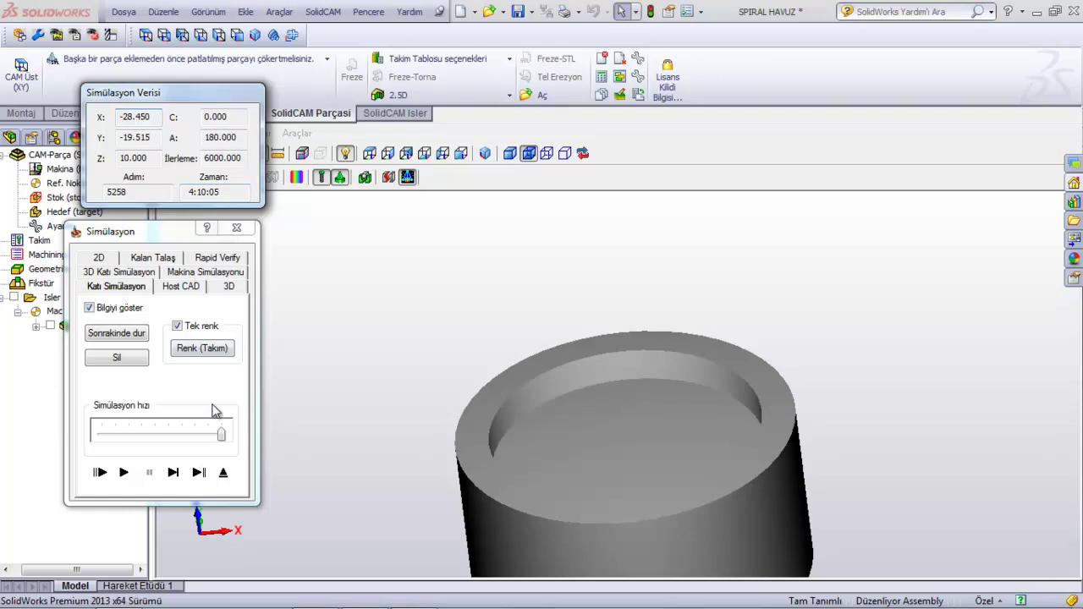
pyautogui.click(224, 474)
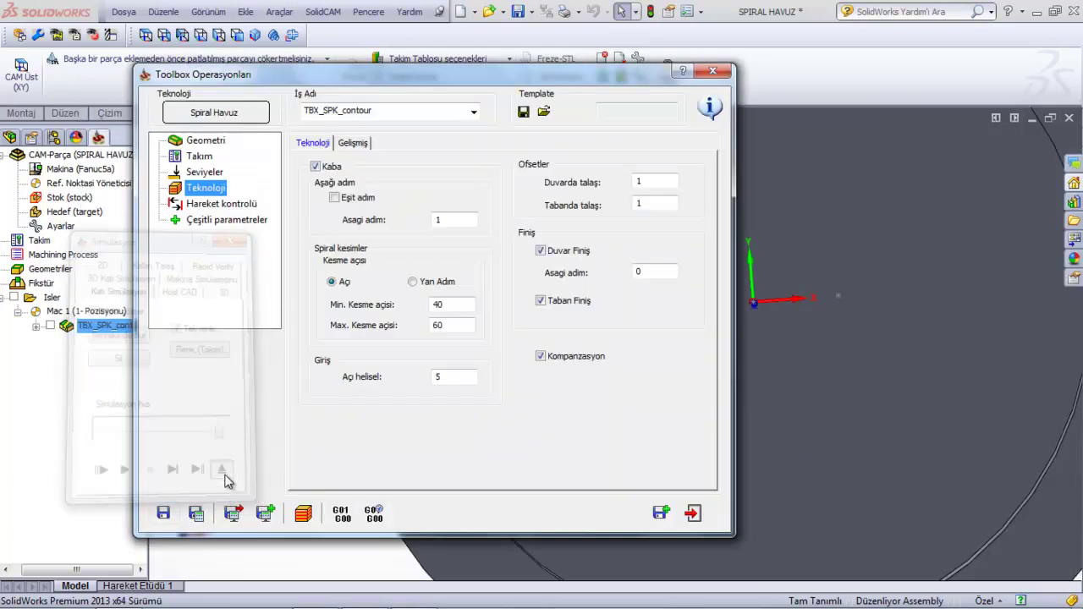
# Set the tool's XY feed to 1000, Z feed to 500 and spindle speed to 3000 rpm.
pyautogui.click(205, 160)
pyautogui.click(343, 157)
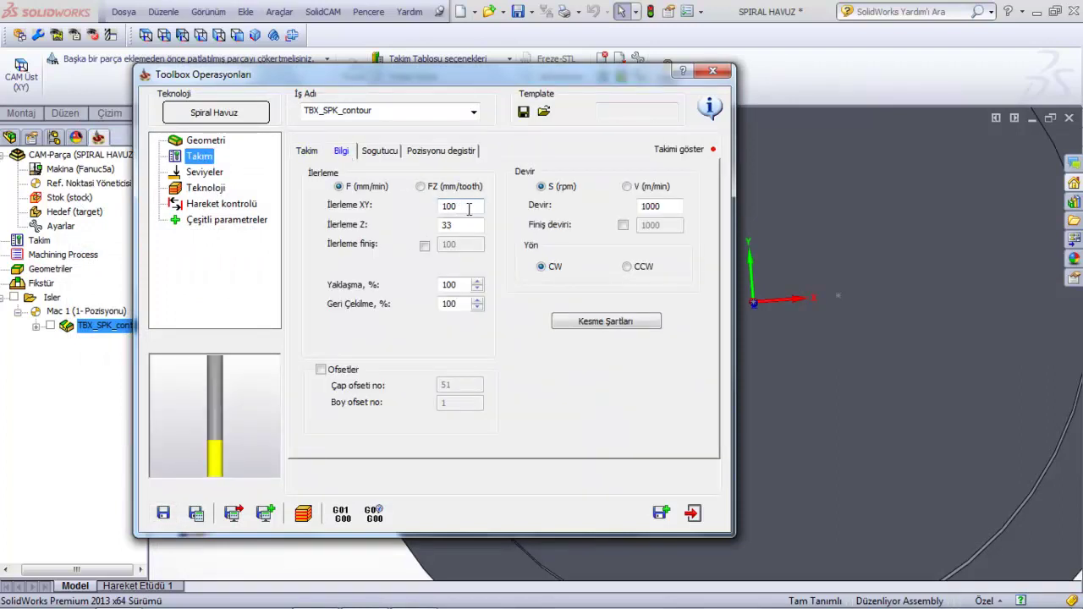
pyautogui.press('Tab')
pyautogui.click(645, 206)
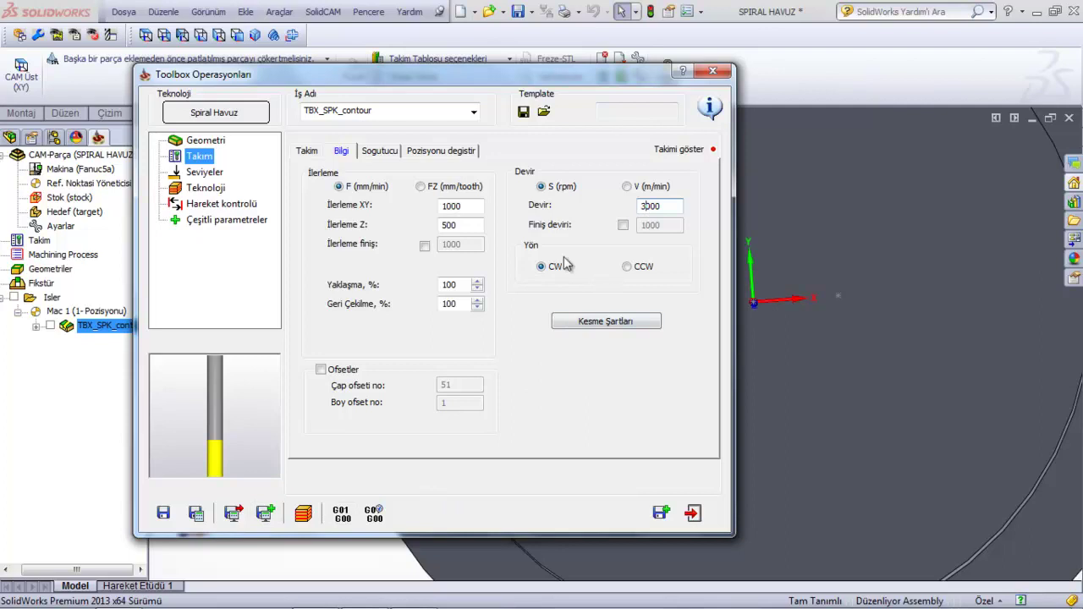
pyautogui.click(206, 188)
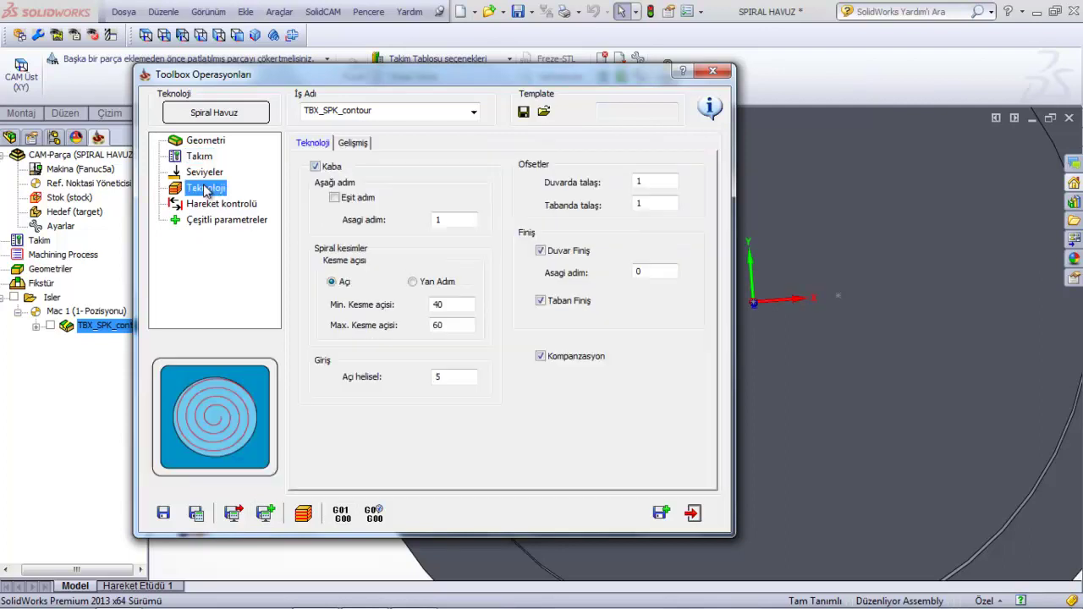
# Set step down 2 and helical entry angle 2, then save, recalculate and open the simulation.
pyautogui.click(456, 221)
pyautogui.write('2')
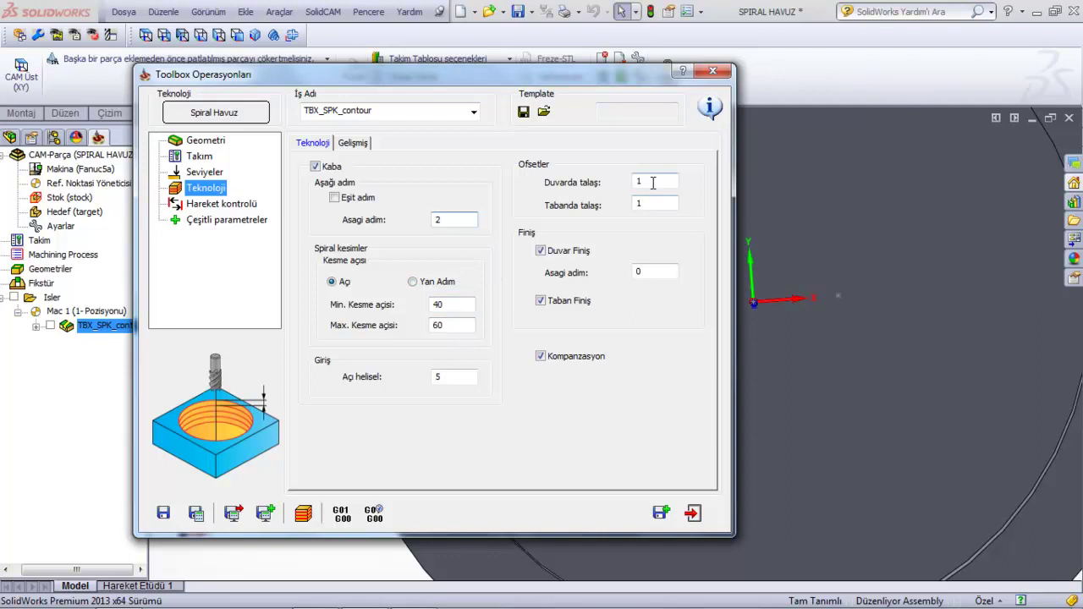
pyautogui.click(454, 377)
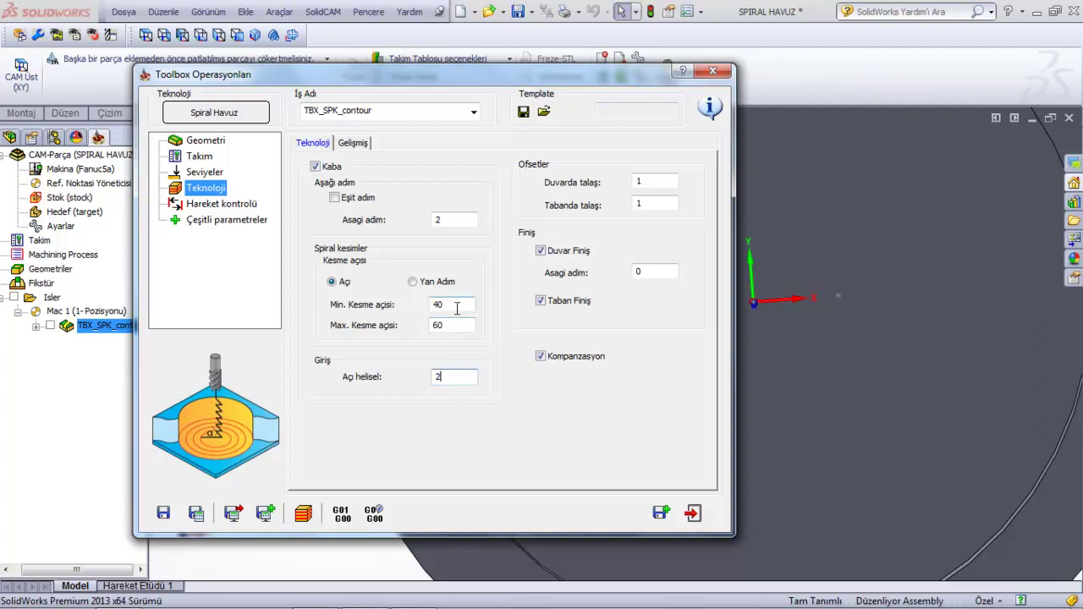
pyautogui.click(457, 309)
pyautogui.click(454, 325)
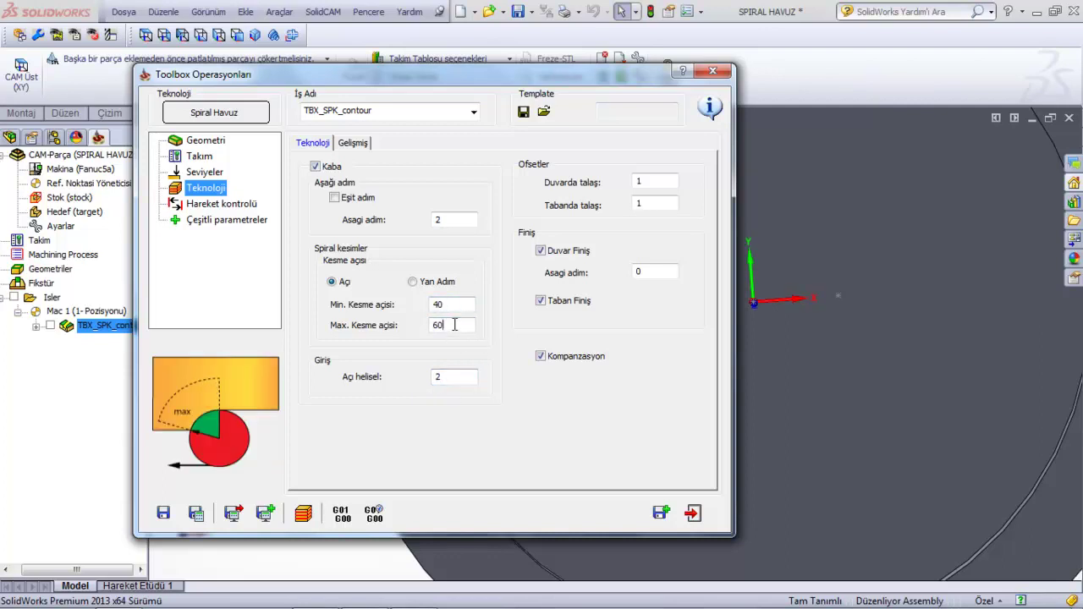
pyautogui.click(454, 303)
pyautogui.click(452, 330)
pyautogui.click(200, 518)
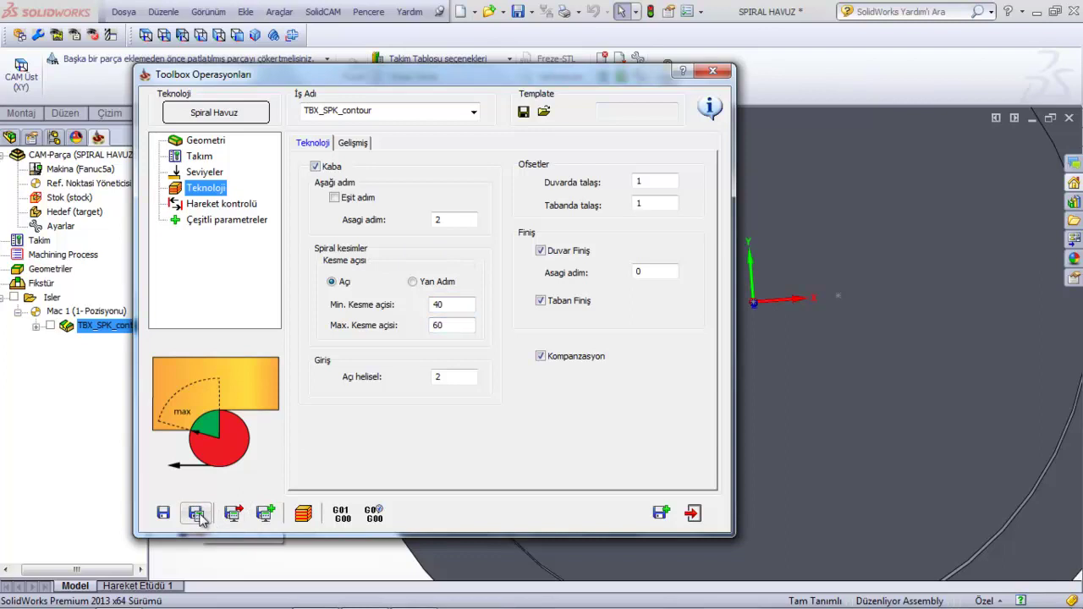
pyautogui.click(304, 513)
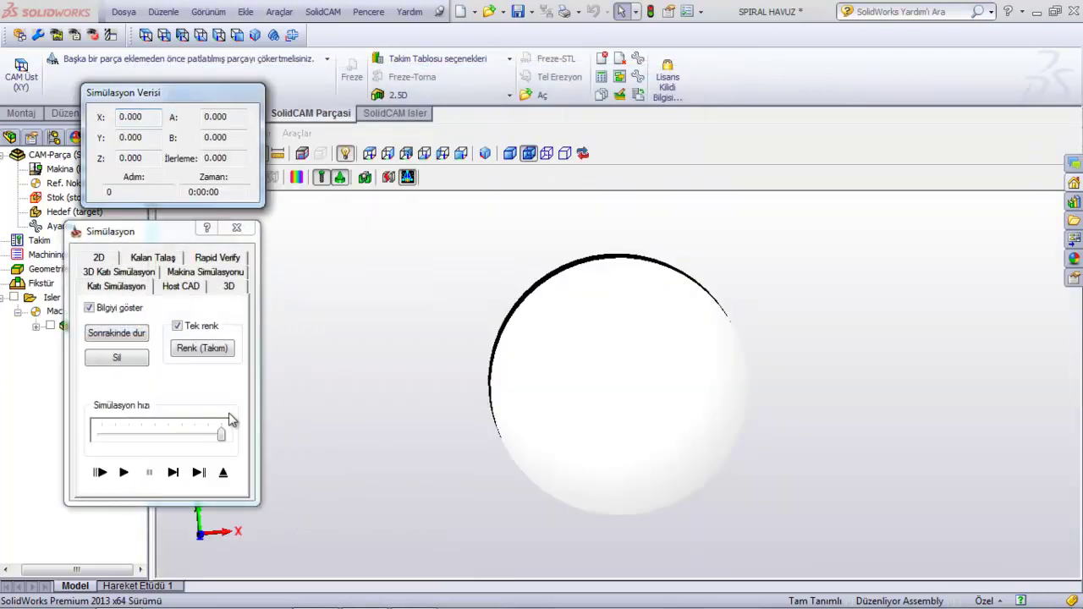
# Play the solid simulation to completion: 3174 steps, 0:25:27 machining time.
pyautogui.click(124, 473)
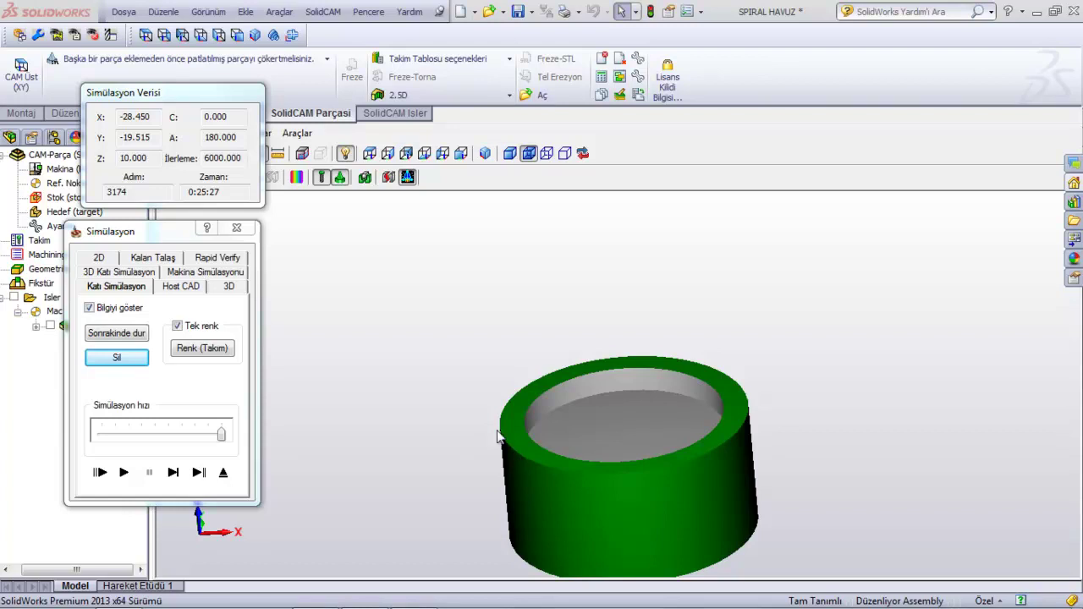
# Exit the simulation and post the operation's G-code to TBX_SPK_contour.CNC.
pyautogui.click(224, 474)
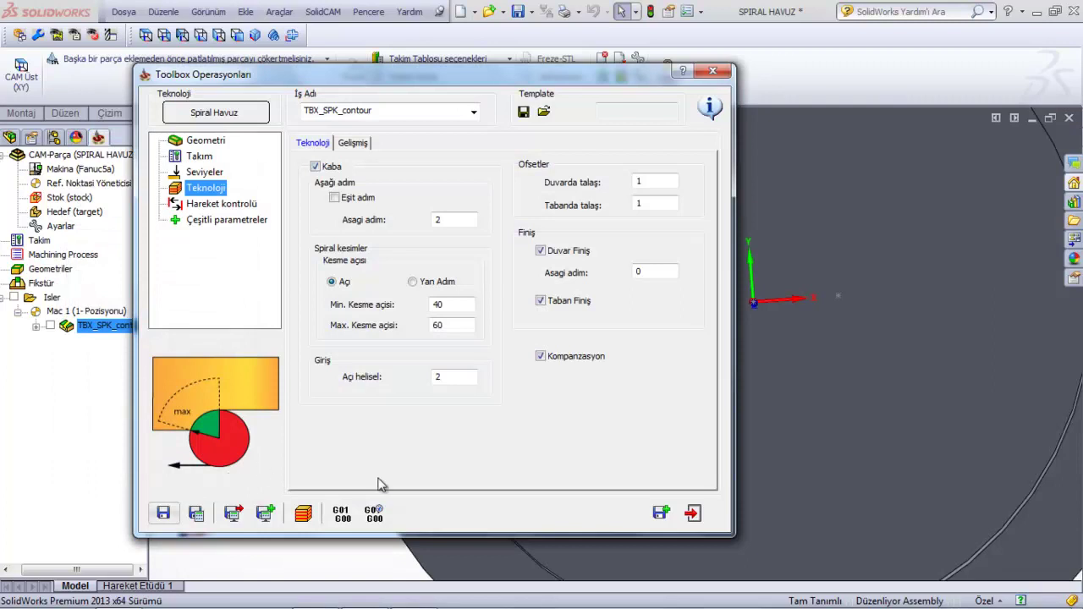
pyautogui.click(342, 513)
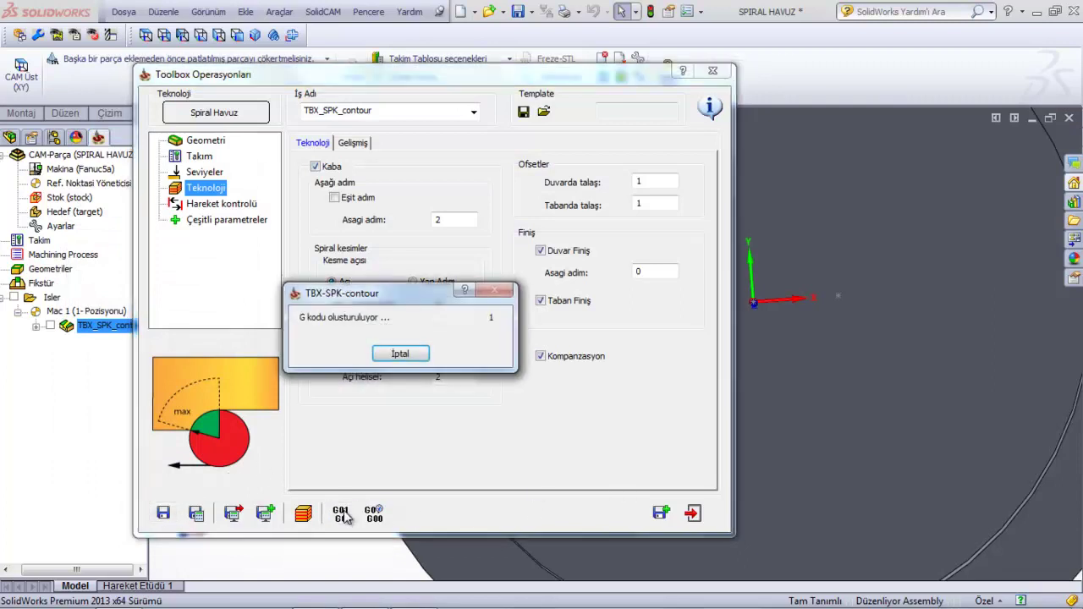
pyautogui.press('Return')
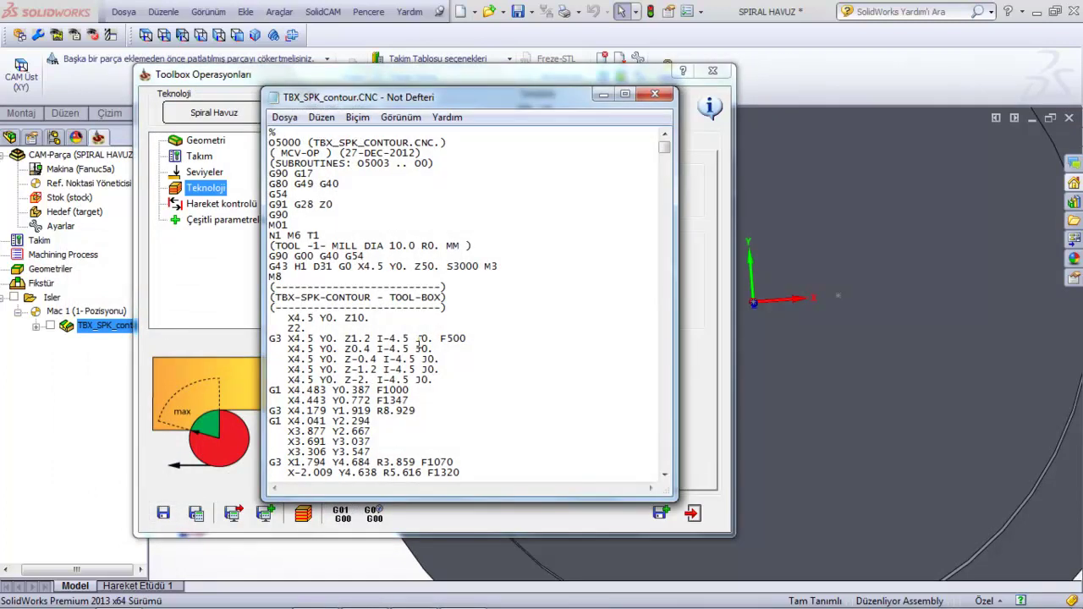
# Scroll through the G-code to the final M30 line and close Notepad.
pyautogui.scroll(-1, 420, 345)
pyautogui.scroll(-3, 419, 345)
pyautogui.scroll(-5, 420, 345)
pyautogui.scroll(-8, 420, 346)
pyautogui.scroll(-5, 419, 346)
pyautogui.scroll(-5, 420, 346)
pyautogui.scroll(-5, 536, 280)
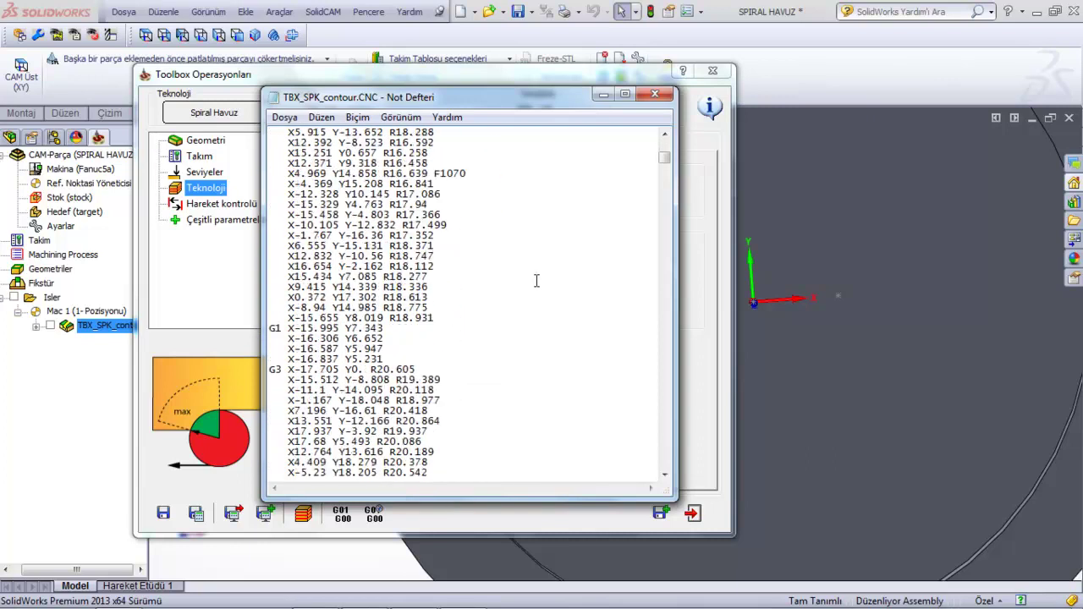
pyautogui.moveTo(664, 158)
pyautogui.mouseDown()
pyautogui.moveTo(655, 420)
pyautogui.moveTo(663, 461)
pyautogui.mouseUp()
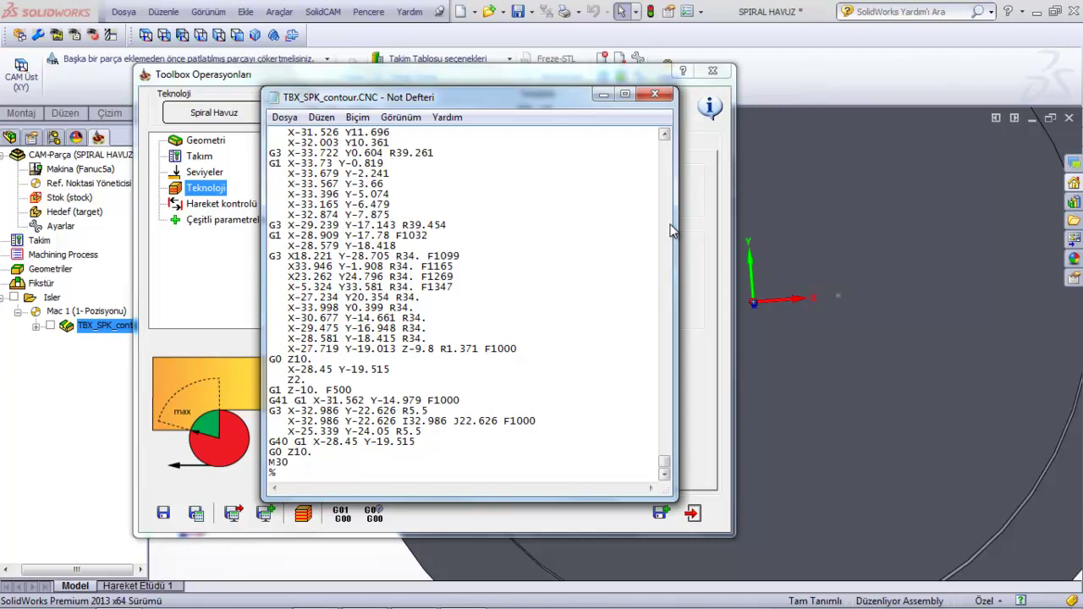
pyautogui.click(656, 94)
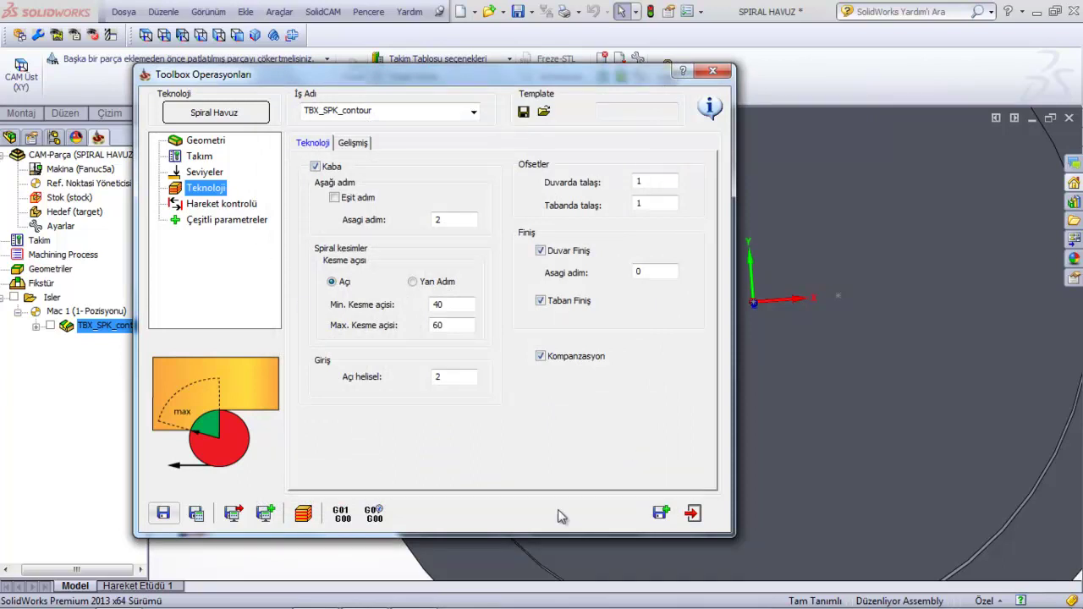
# Close the Toolbox operations dialog and orbit to an angled view of the cup.
pyautogui.click(694, 514)
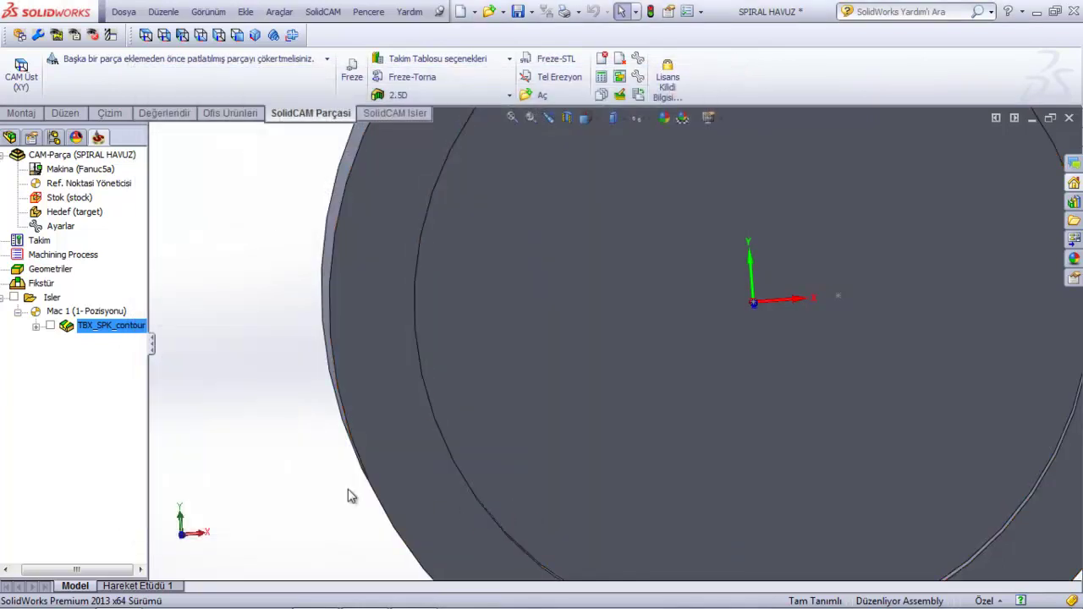
pyautogui.scroll(3, 630, 489)
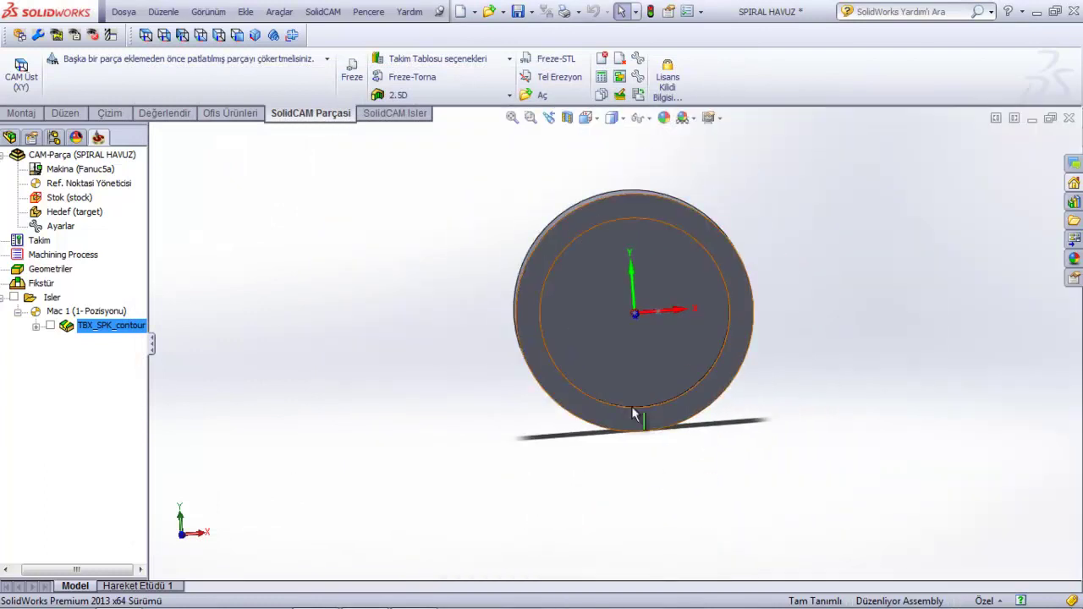
pyautogui.scroll(-2, 681, 249)
pyautogui.scroll(-2, 676, 302)
pyautogui.moveTo(676, 301); pyautogui.dragTo(699, 227, button='middle')
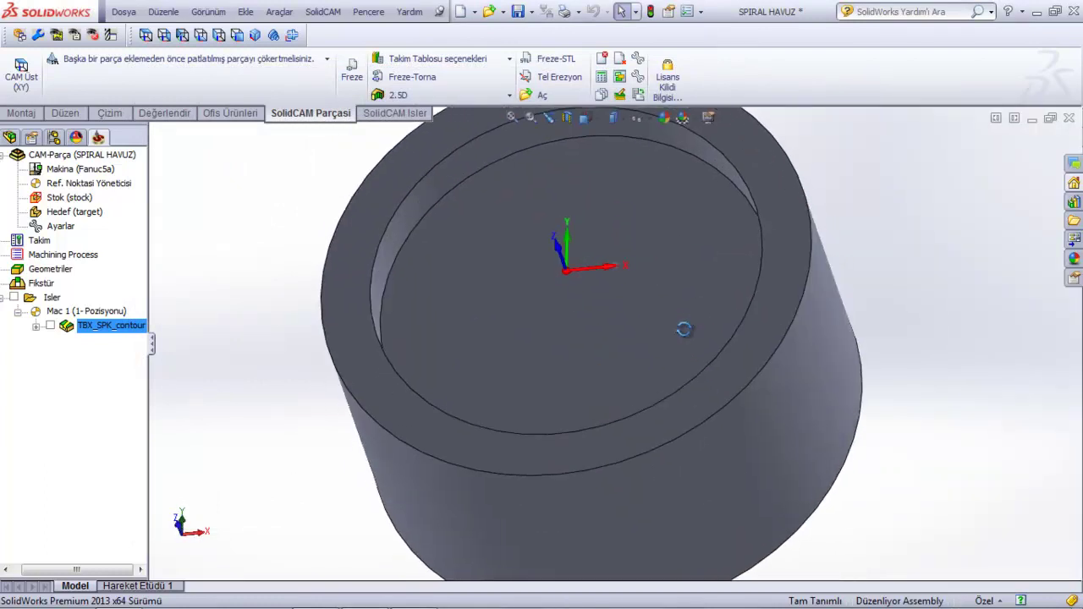
pyautogui.scroll(2, 637, 286)
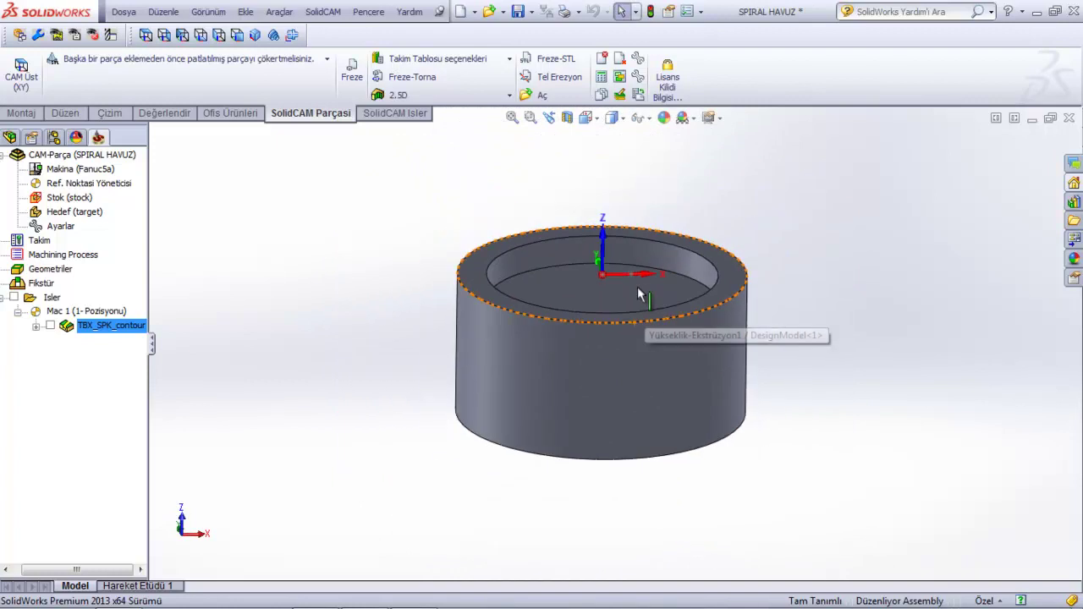
pyautogui.scroll(-1, 621, 226)
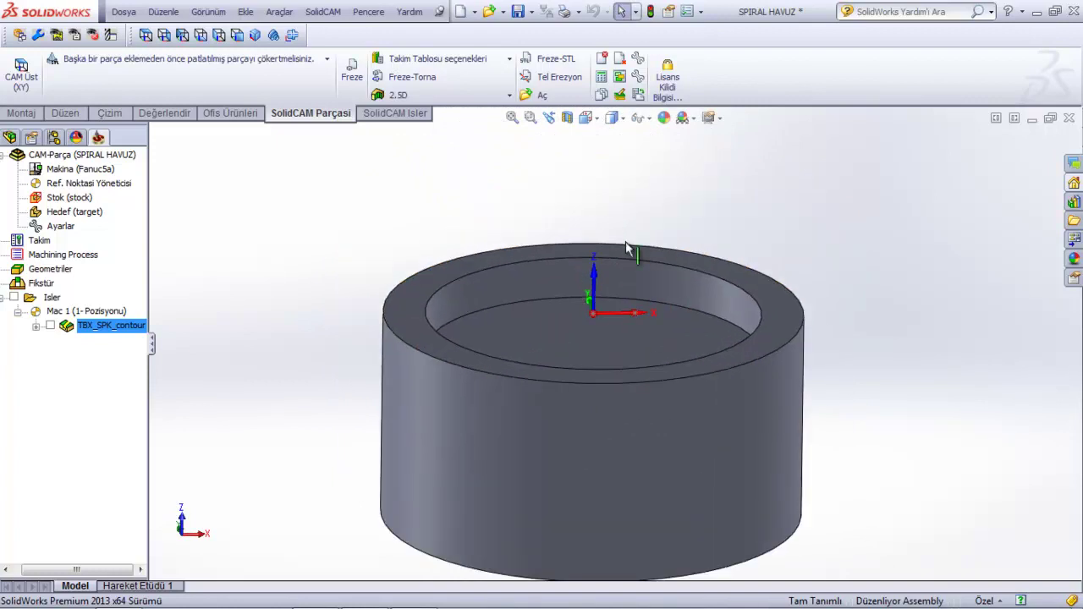